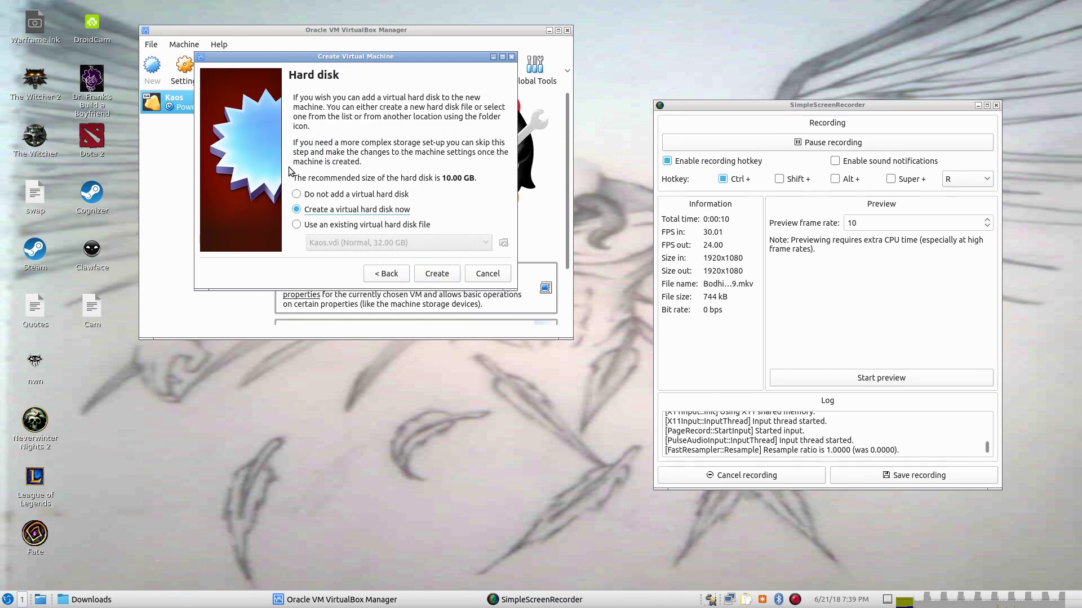
- Create a 40 GB VDI virtual hard disk named Bodhi for the new virtual machine
left_click(434, 277)
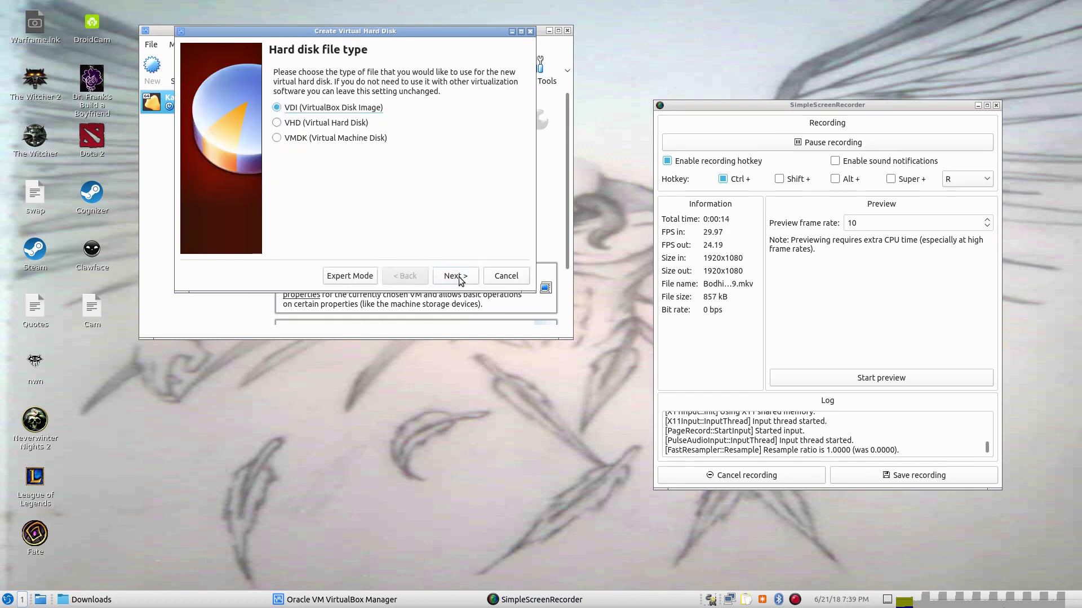
left_click(458, 277)
left_click(457, 277)
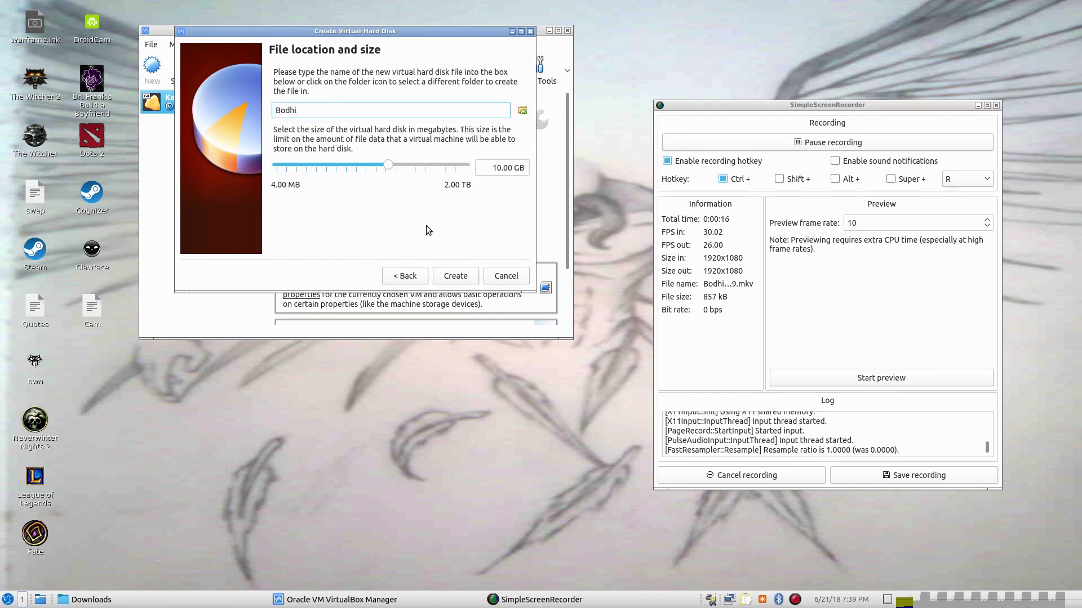
left_click_drag(407, 163, 414, 163)
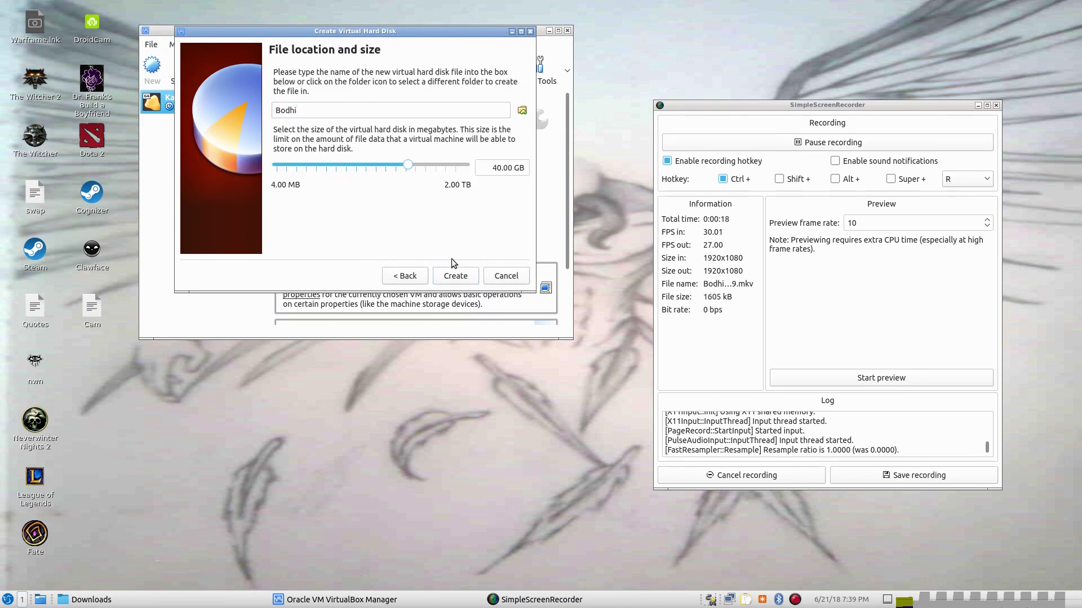
left_click(458, 276)
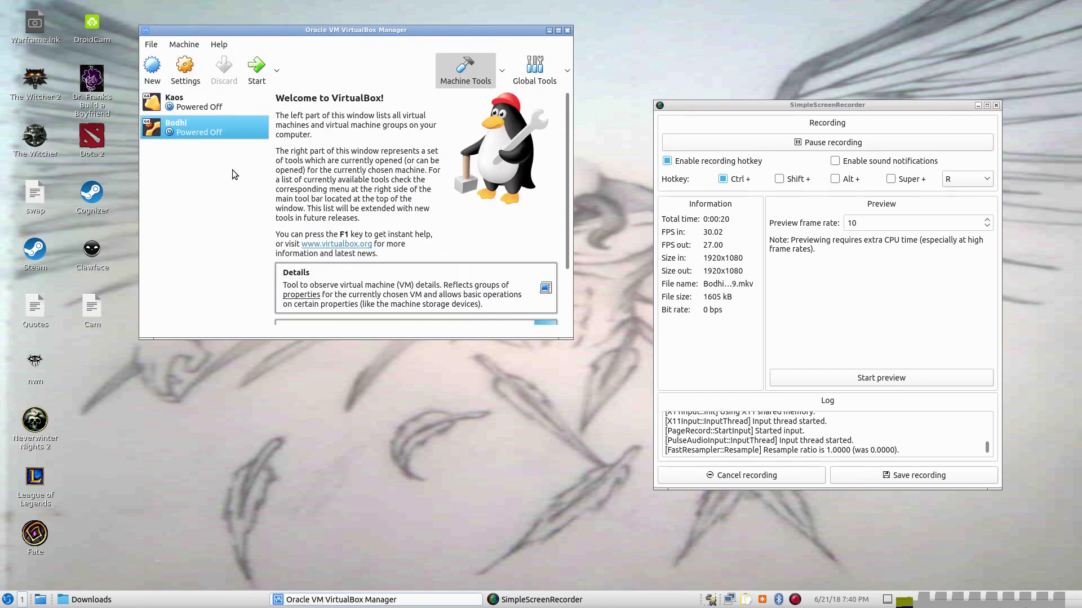
- Start the Bodhi virtual machine from bodhi-5.0.0-64-alpha.iso and show it in full screen
left_click(256, 68)
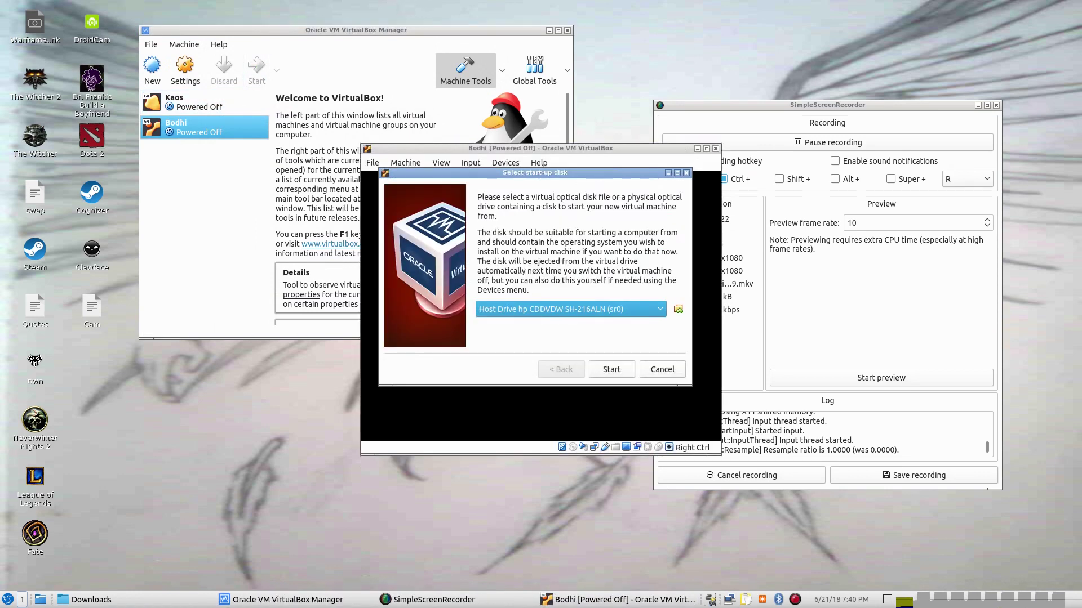
left_click(678, 309)
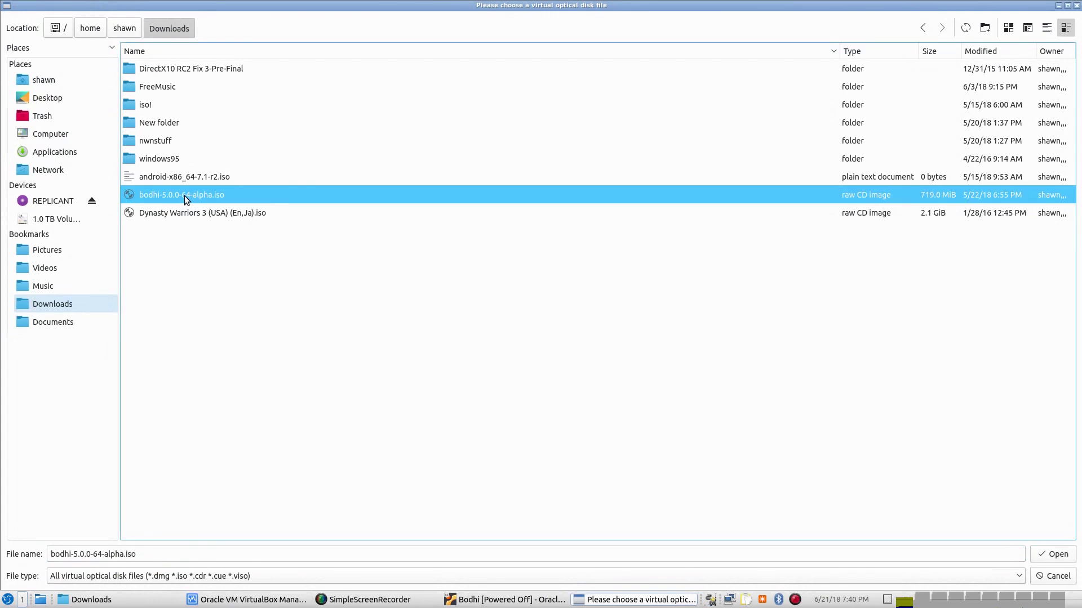
double_click(184, 195)
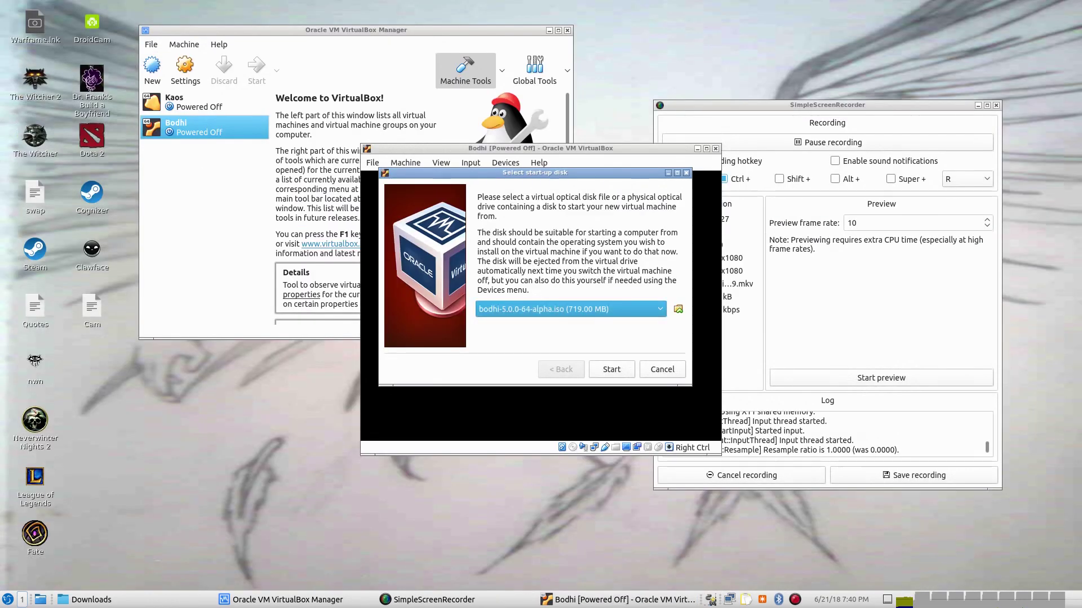
left_click(622, 372)
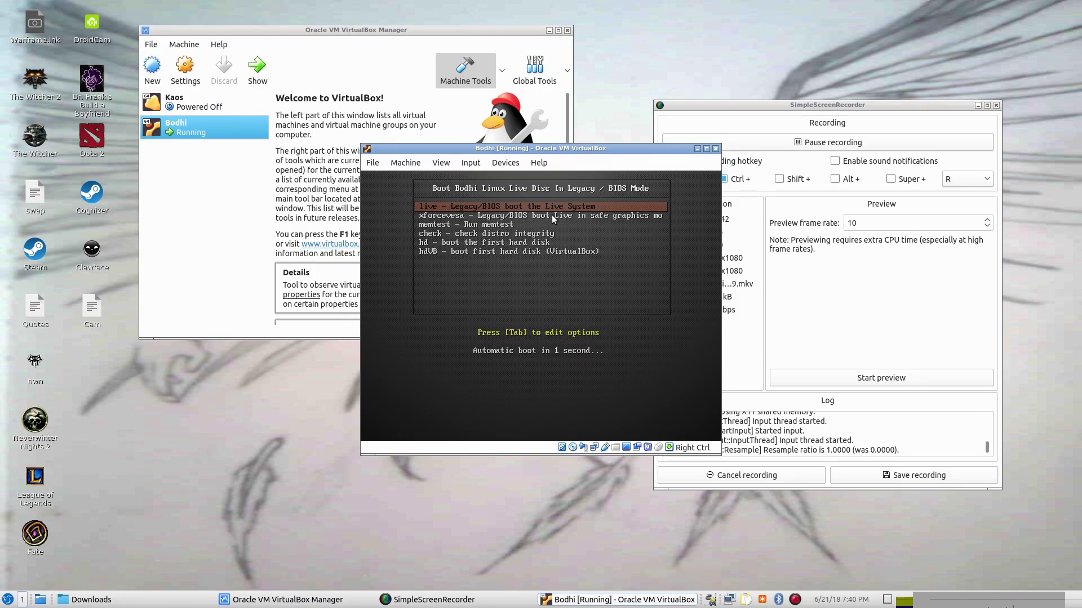
key("Control_R+f")
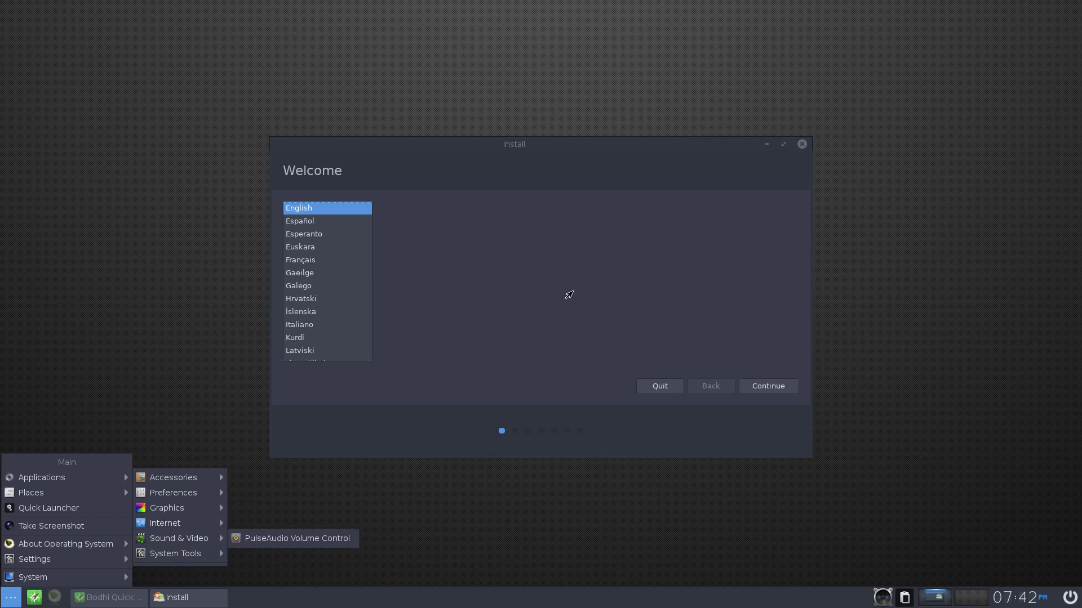
- Accept English as the installation language and English (US) as the keyboard layout
left_click(675, 352)
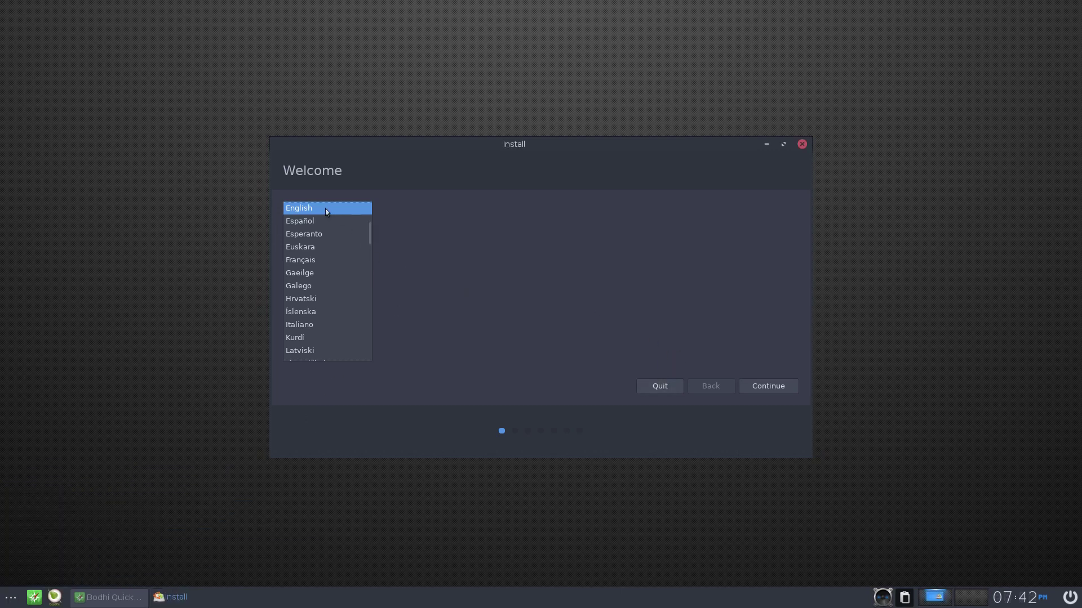
left_click(756, 385)
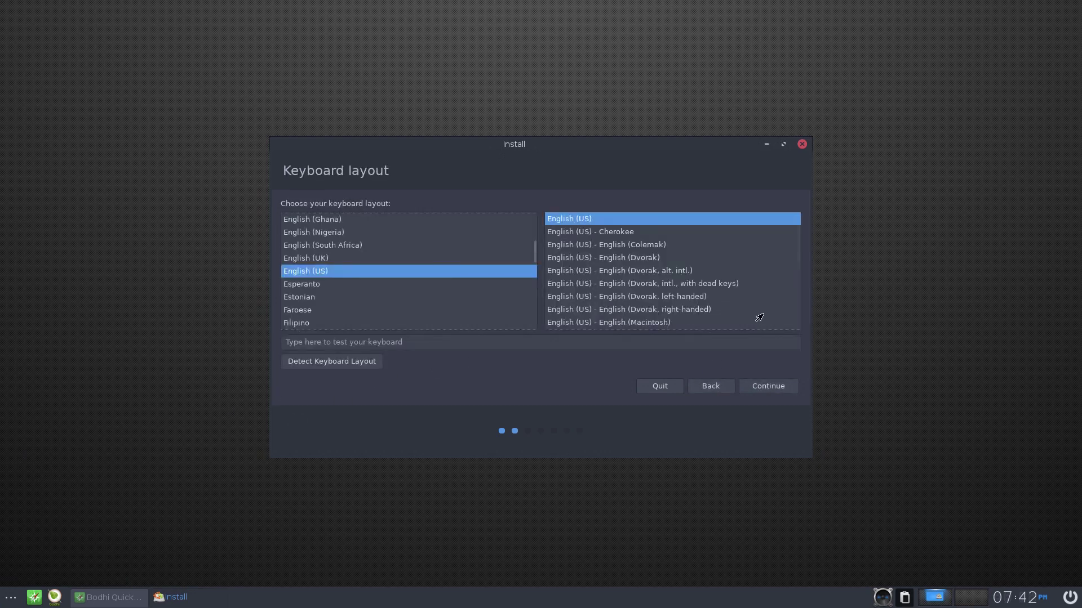
left_click(764, 387)
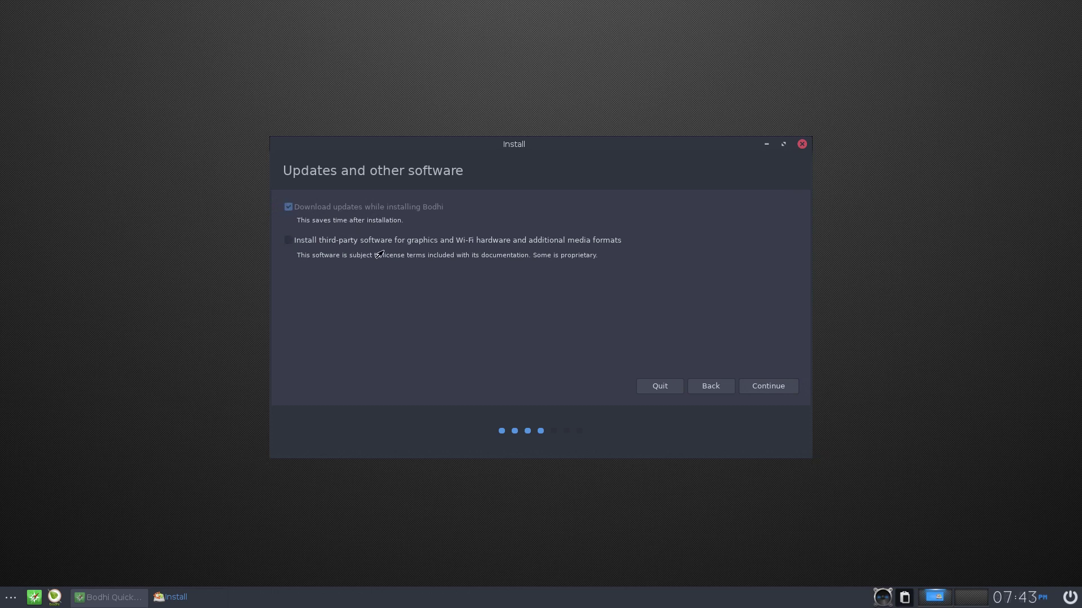
- Start installing Bodhi with the disk erased and no third-party software, and set the time zone to Chicago
left_click(773, 388)
left_click(774, 389)
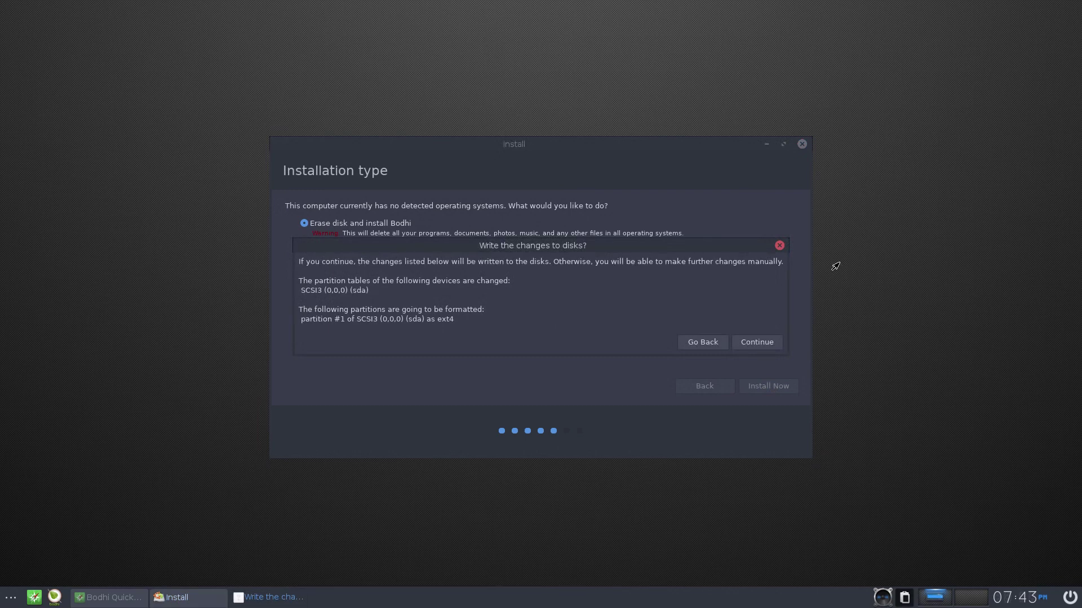
left_click(746, 343)
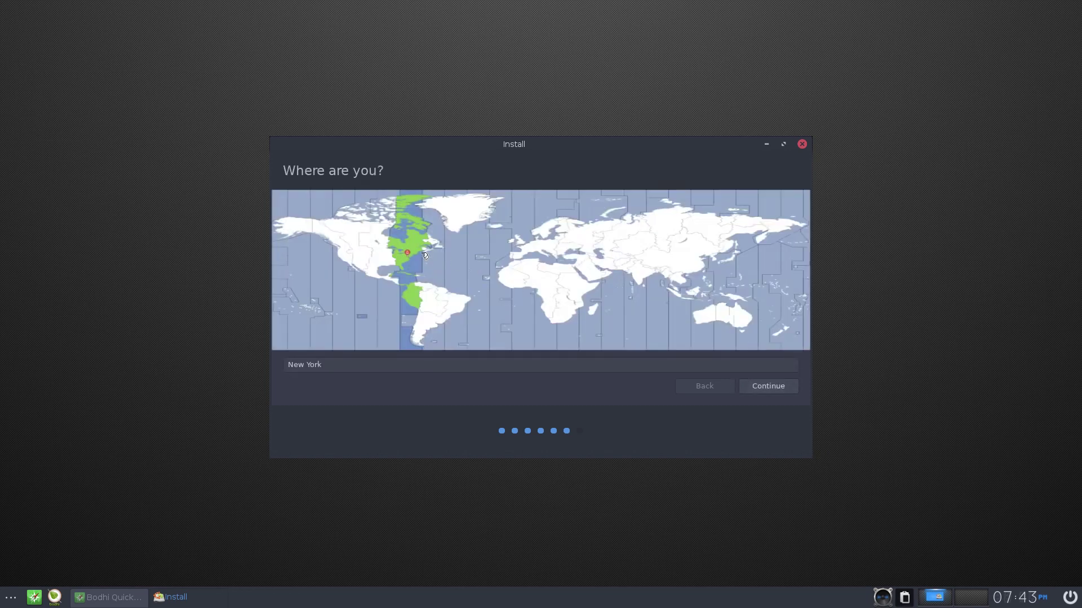
left_click(389, 253)
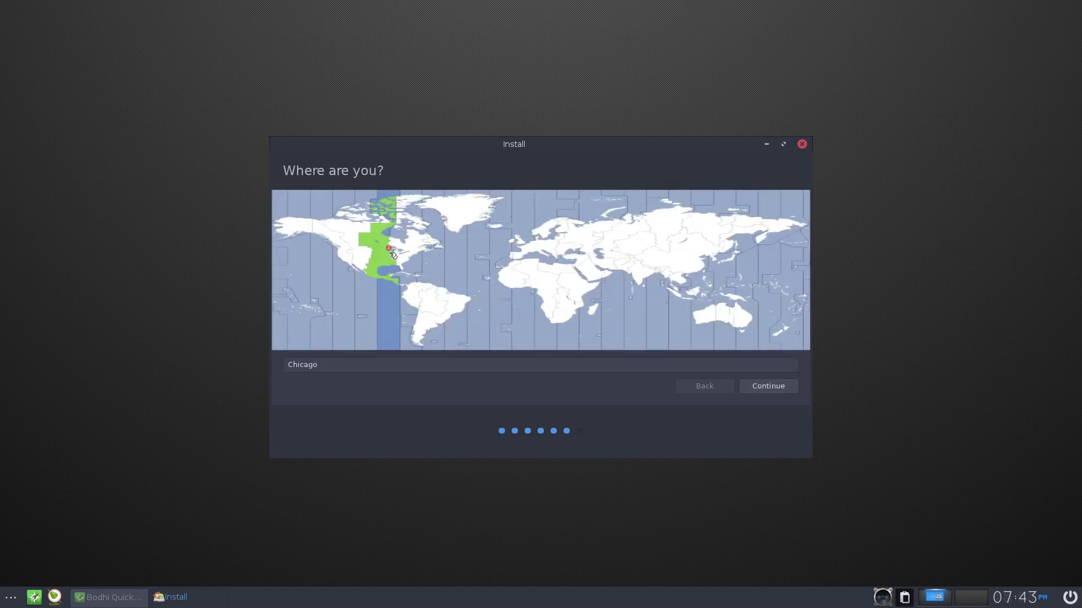
left_click(761, 386)
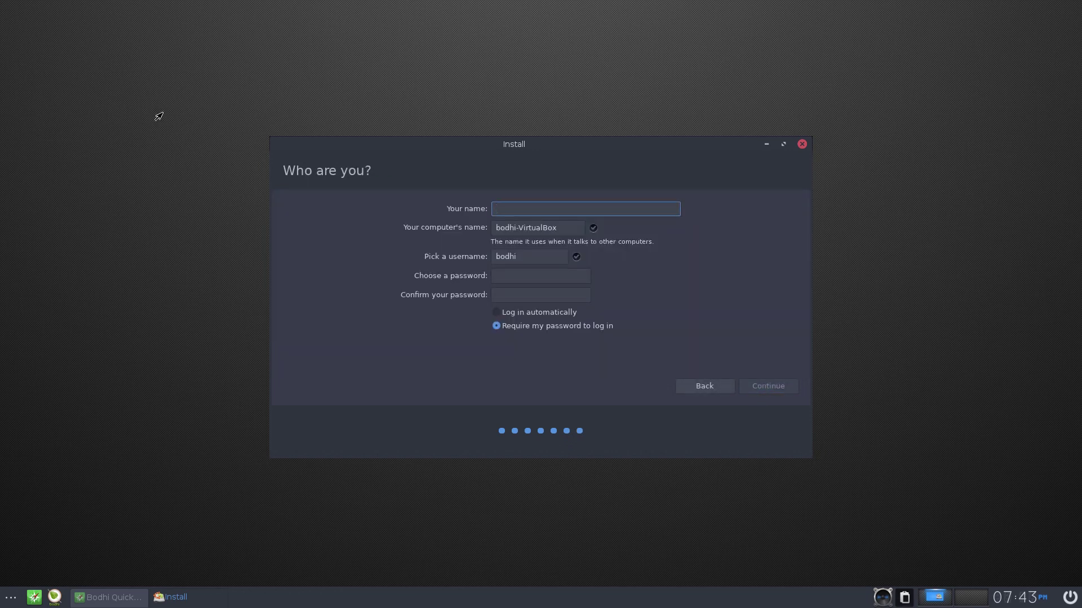
- Fill in the user's name, enter and confirm the account password, and submit the account with automatic login
type("Vanquishedangel")
left_click(521, 275)
type("****")
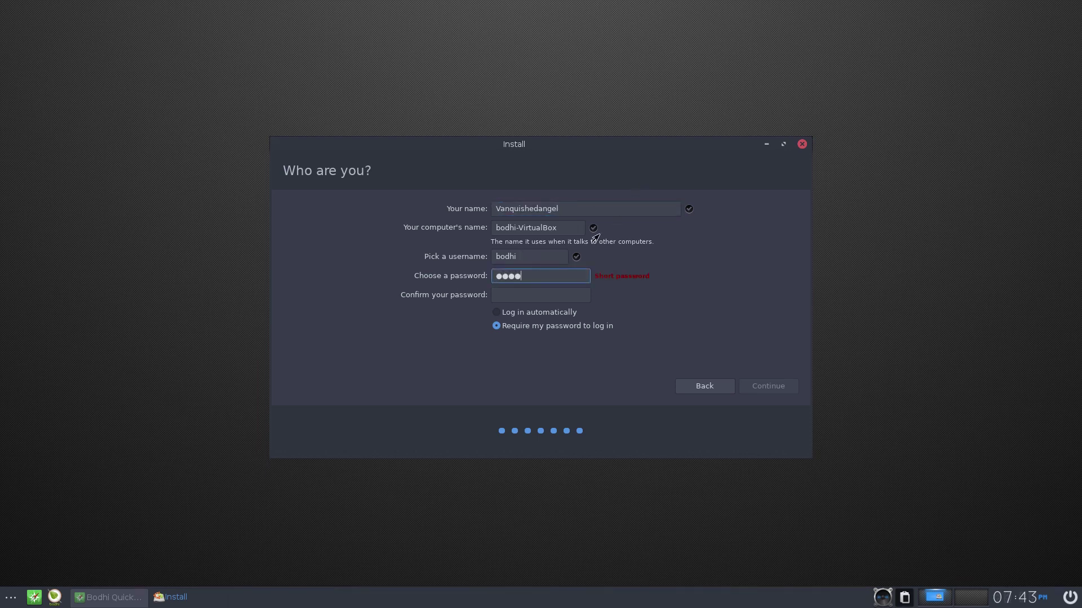
left_click(523, 293)
type("****")
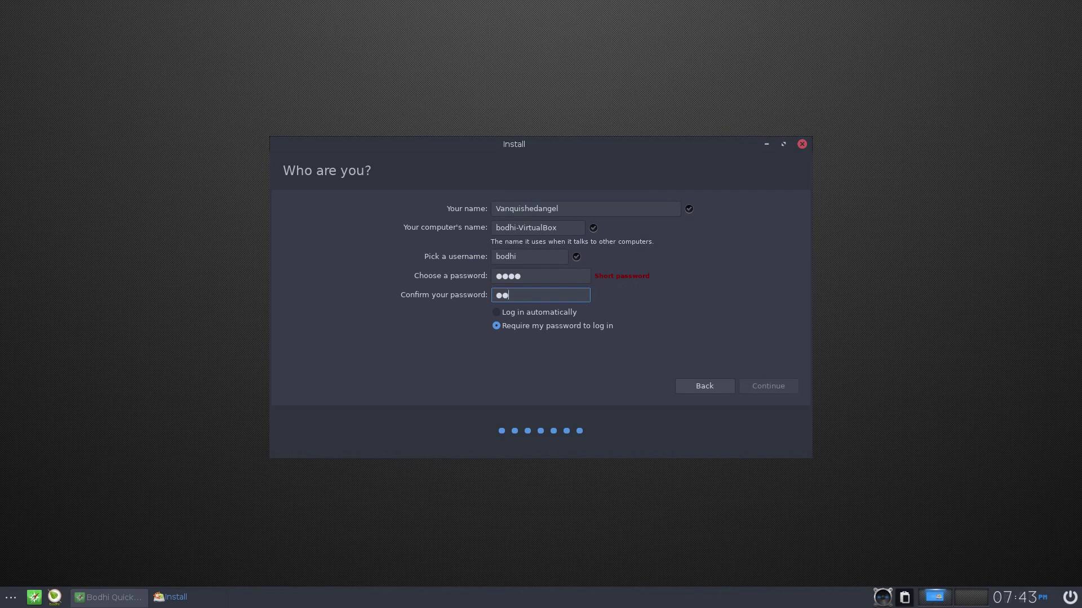
left_click(496, 312)
left_click(753, 389)
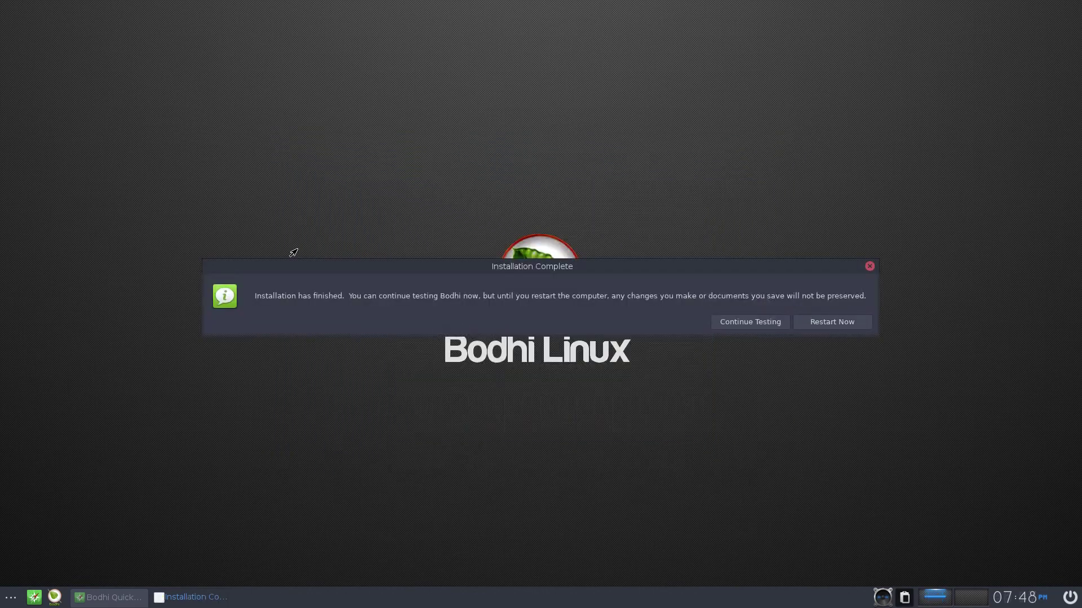
- Restart from the virtual machine's hard disk through the temporary boot device selection and continue past the Moksha settings screen
left_click(850, 323)
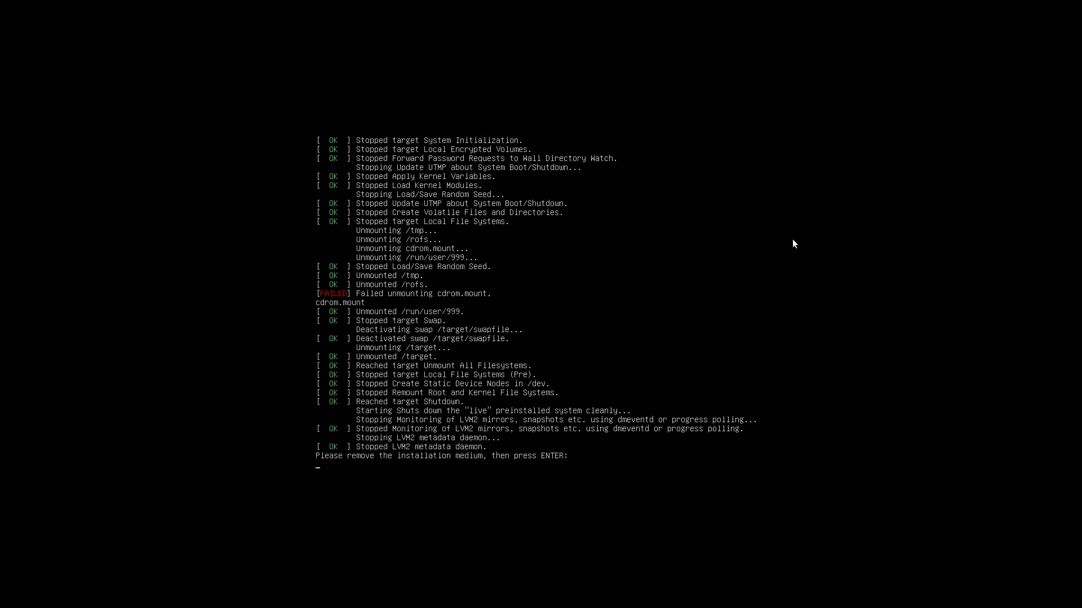
key("Return")
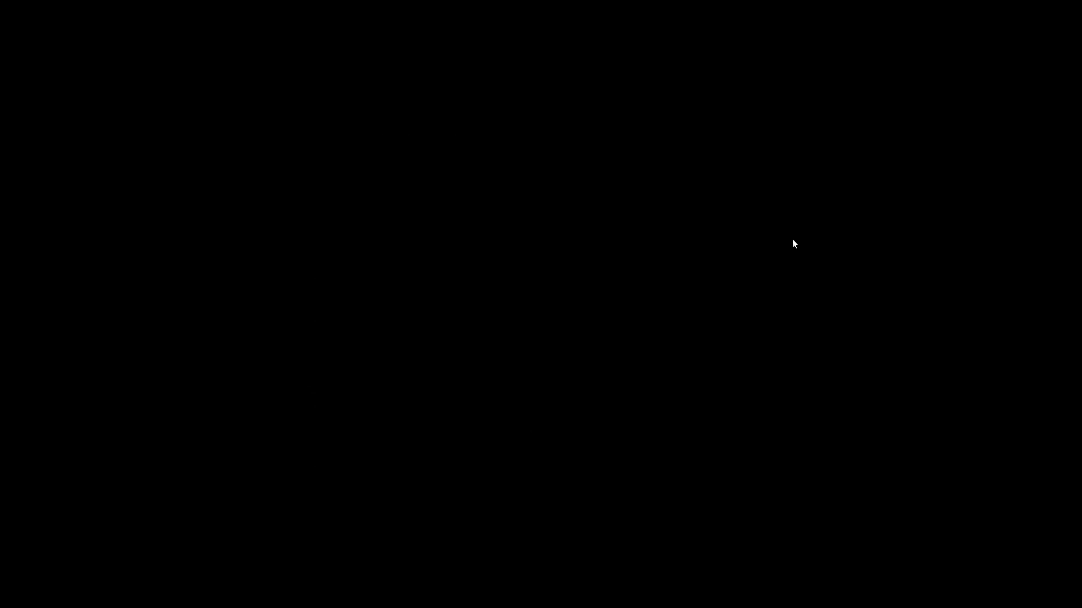
key("F12")
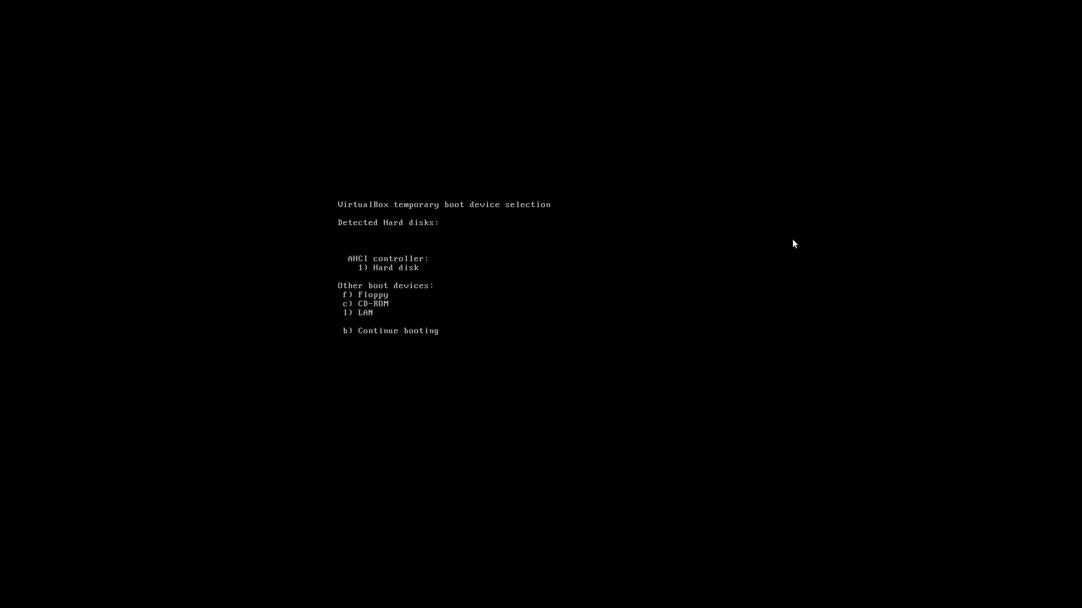
key("1")
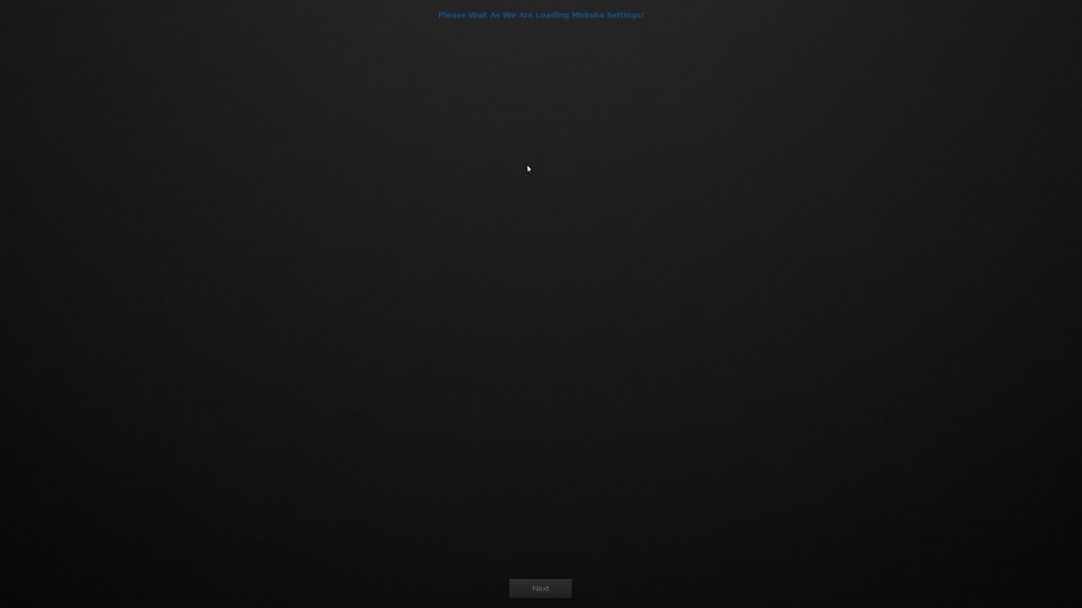
left_click(542, 589)
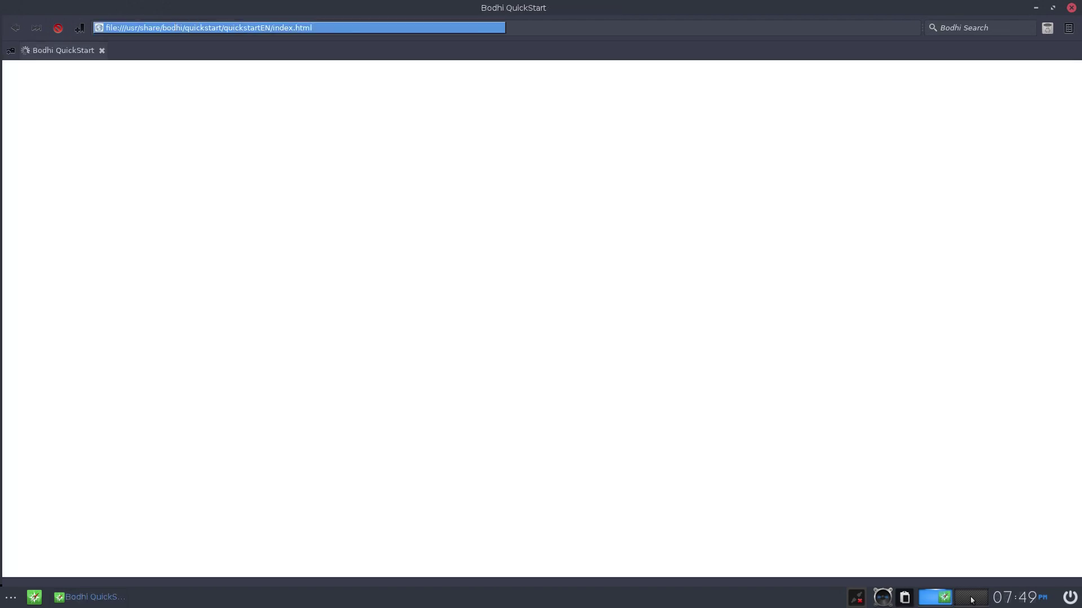
- View the second virtual desktop and return to the first one
left_click(971, 600)
left_click(946, 602)
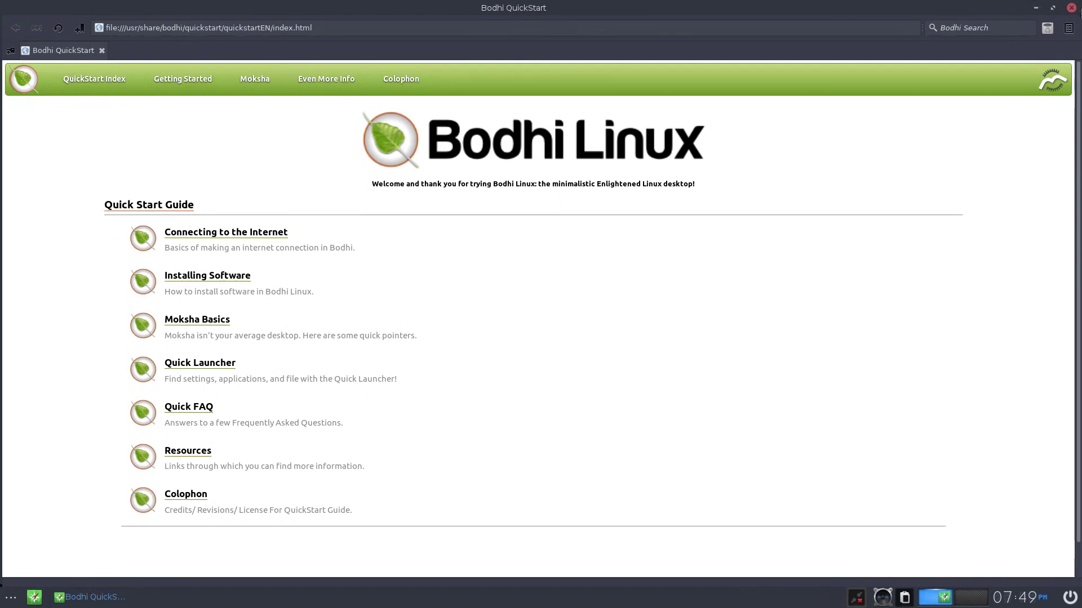
- Check the browser's version information and close the Bodhi QuickStart browser window
left_click(1069, 29)
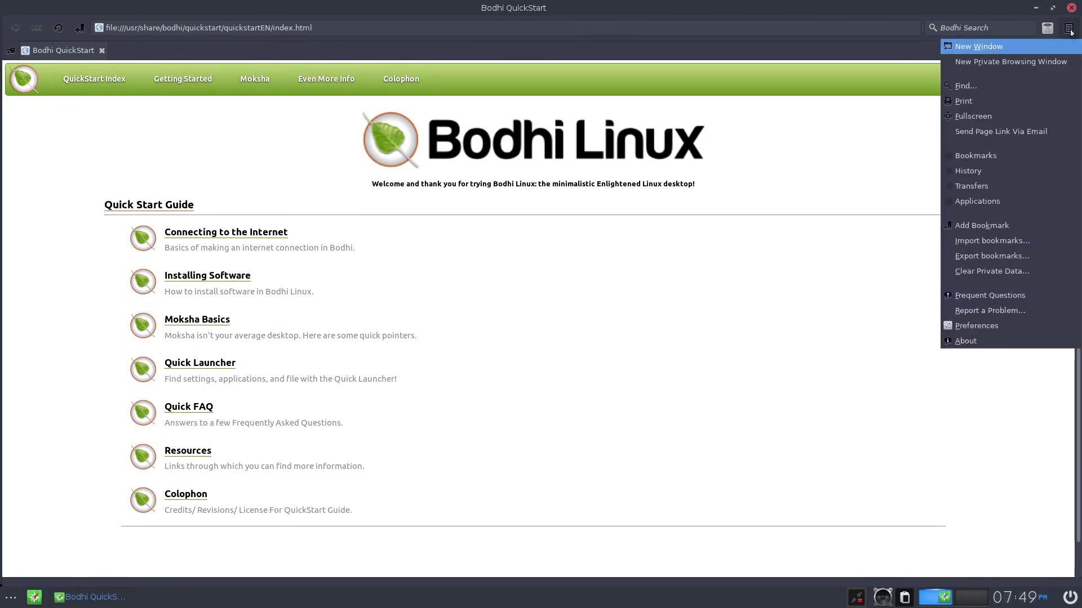
left_click(956, 340)
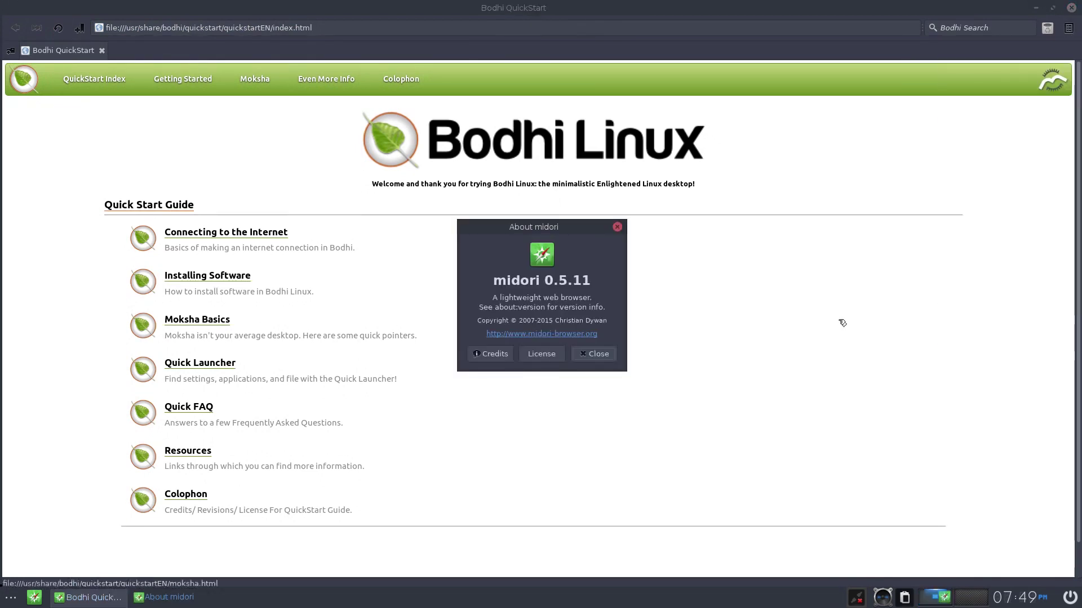
left_click(617, 227)
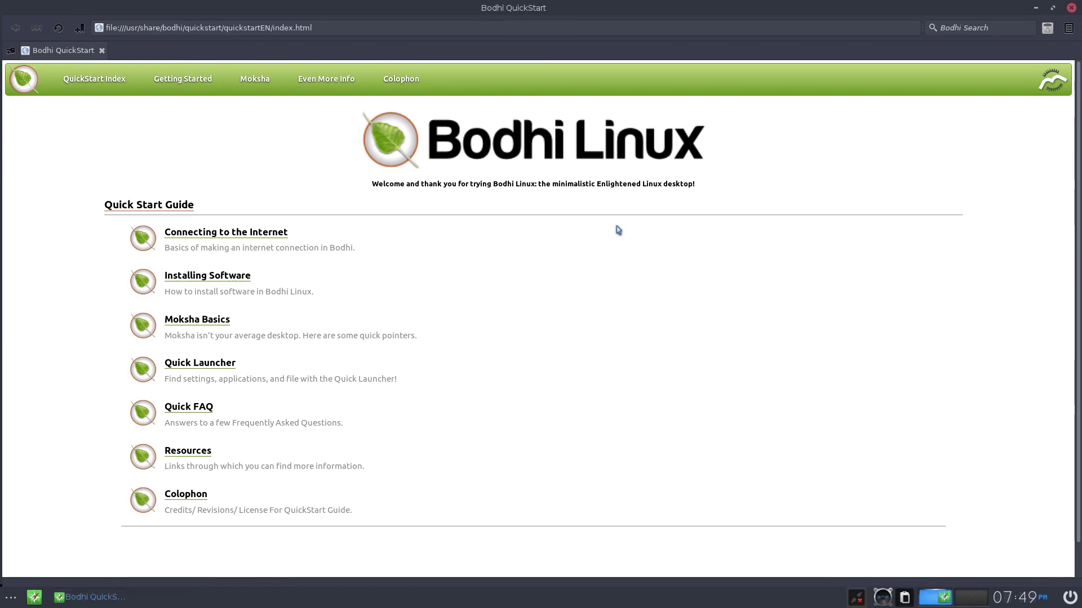
left_click(1070, 8)
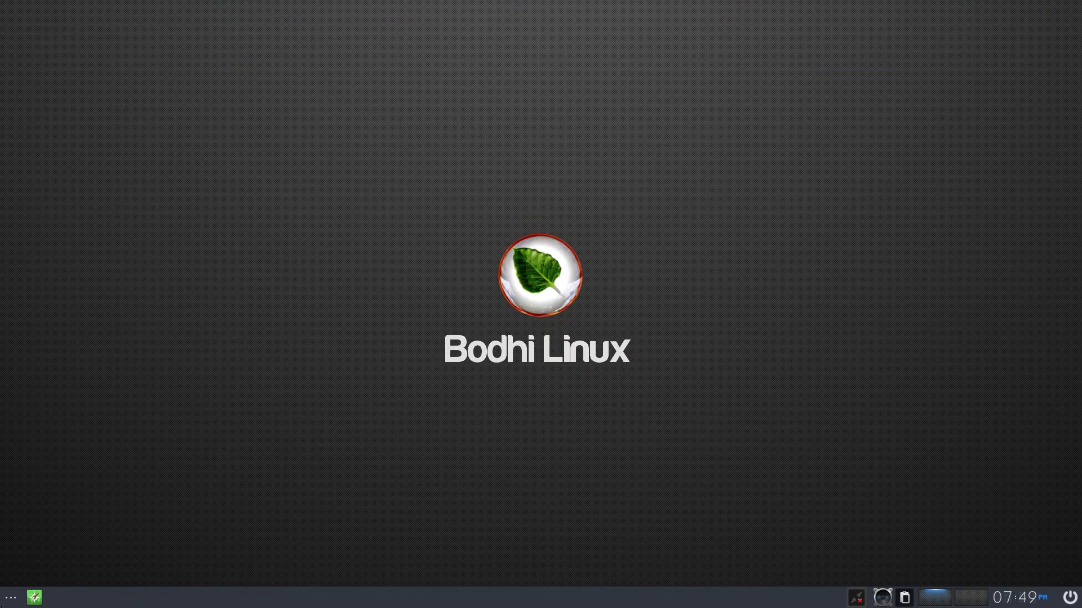
- Look through the installed applications by category, from Accessories to System Tools, and try to launch bodhibuilder
left_click(12, 597)
mouse_move(29, 479)
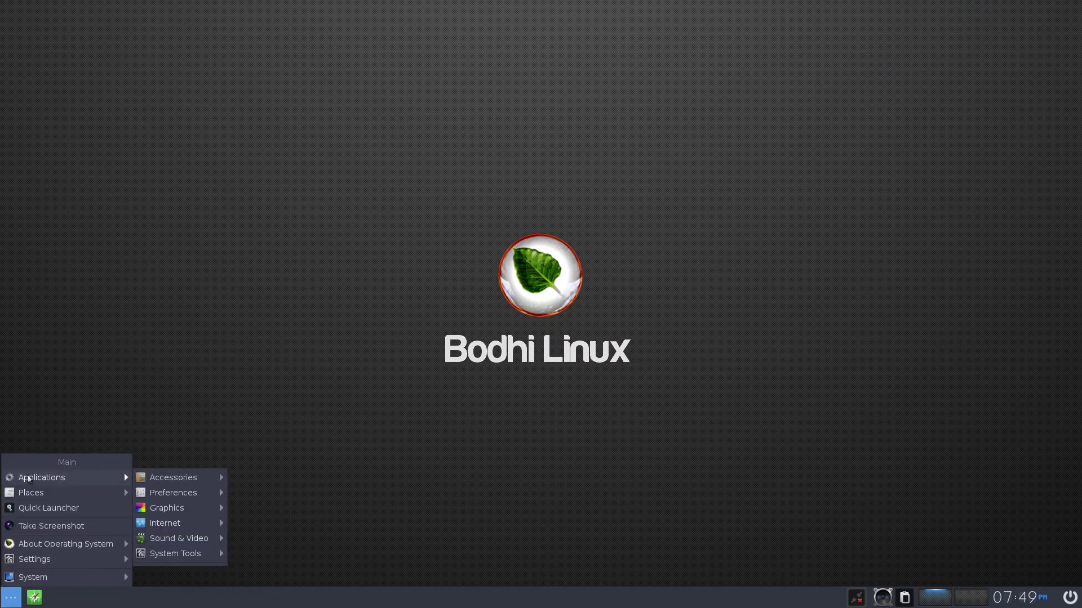
mouse_move(159, 483)
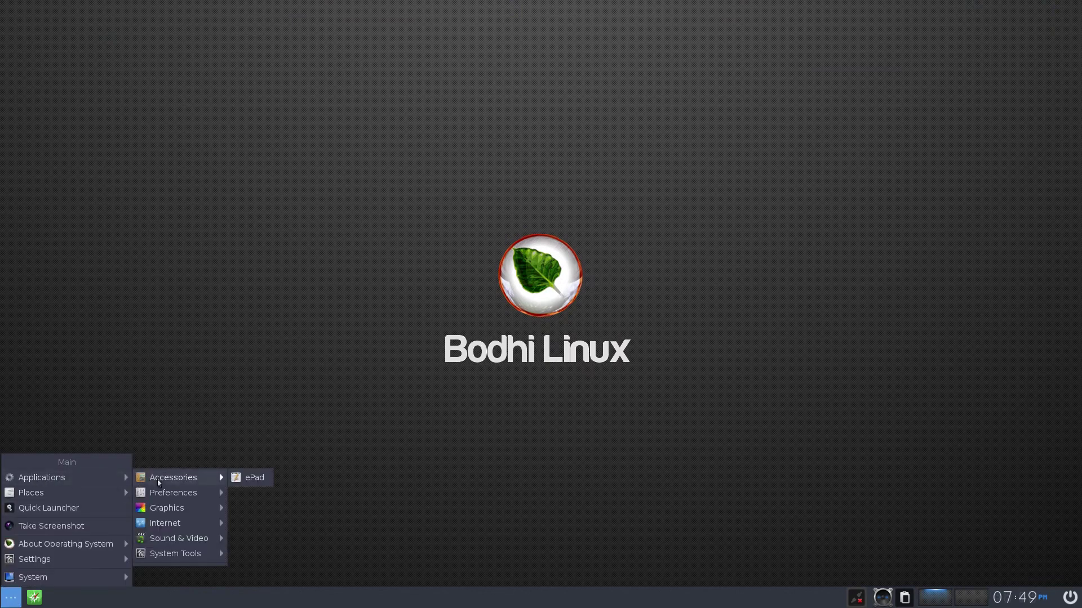
mouse_move(194, 493)
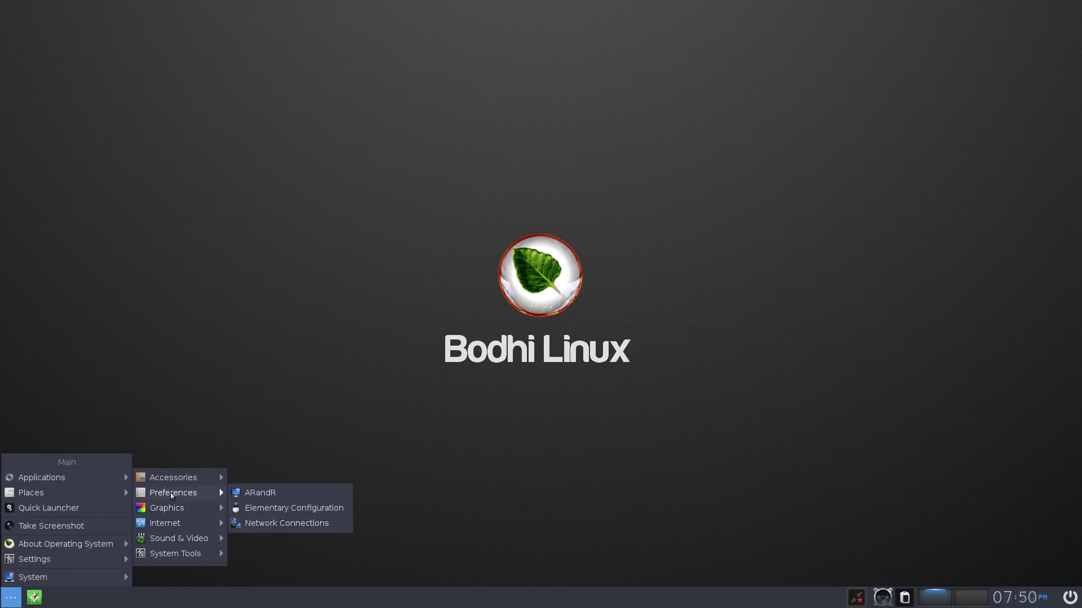
mouse_move(168, 509)
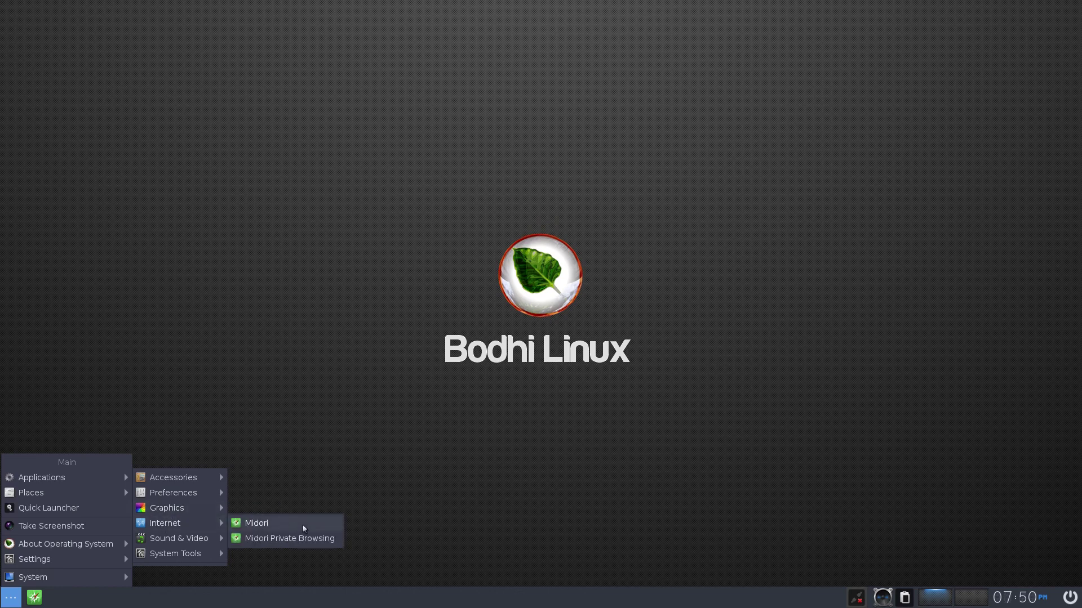
mouse_move(158, 542)
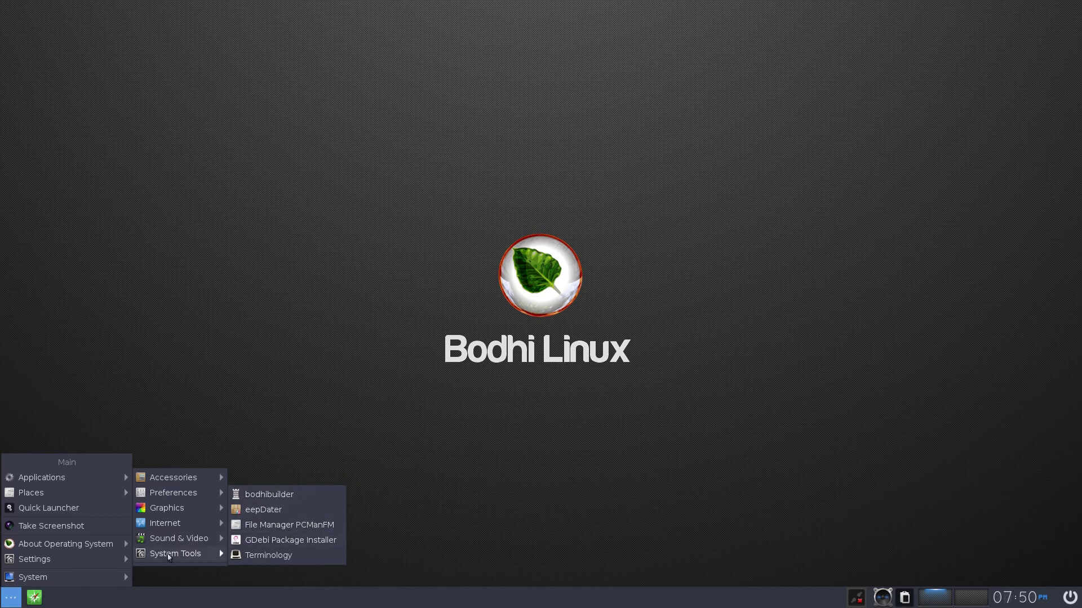
left_click(269, 494)
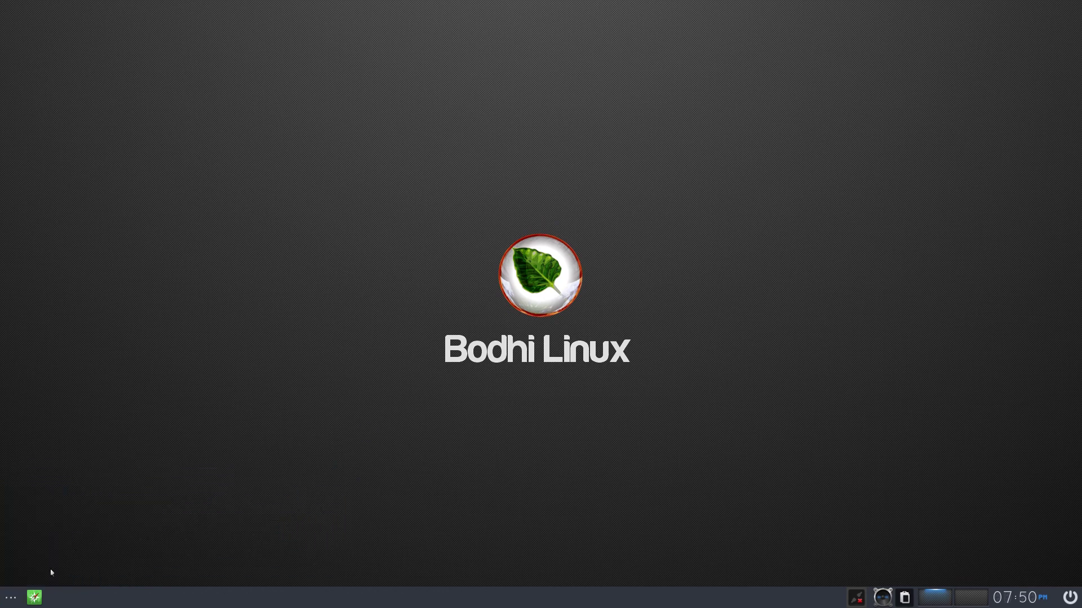
- Authorize the bodhibuilder launch in eSudo by entering the account password and acknowledge the notice about closing other windows
left_click(10, 603)
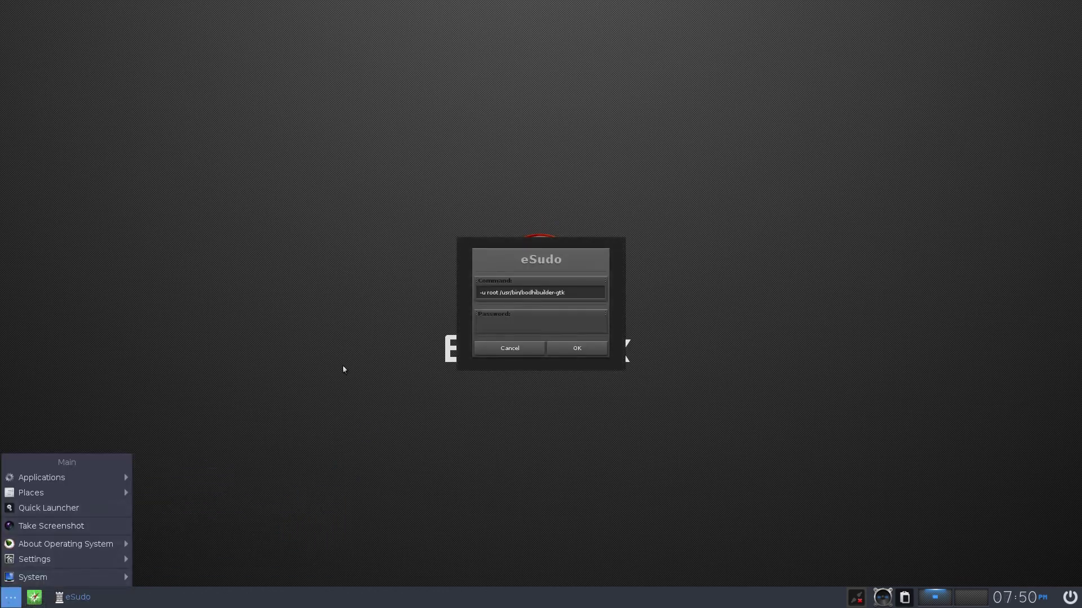
left_click(580, 350)
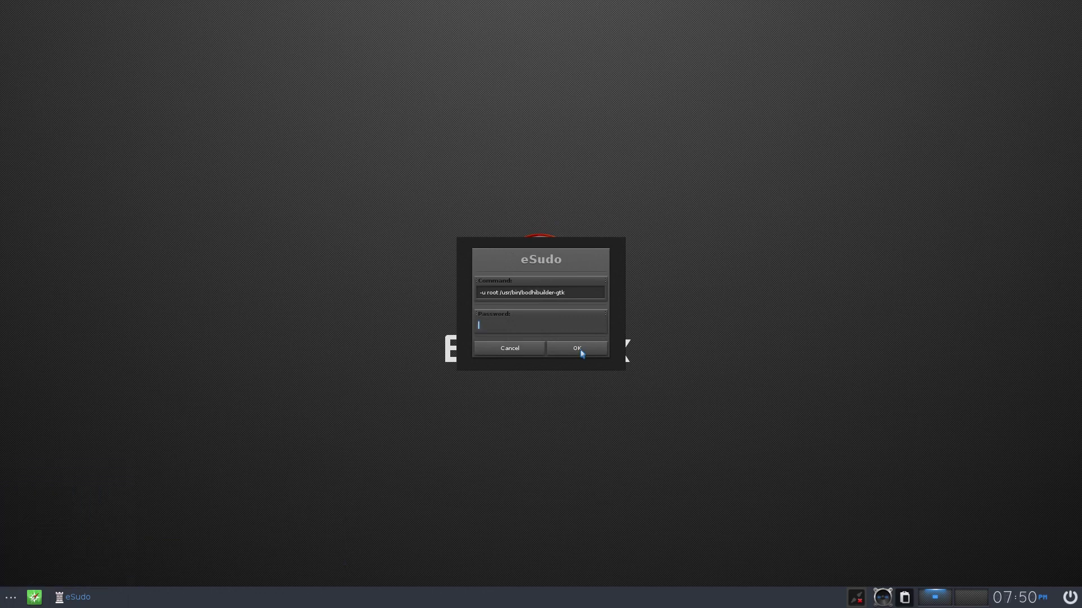
left_click(539, 324)
type("****")
left_click(584, 352)
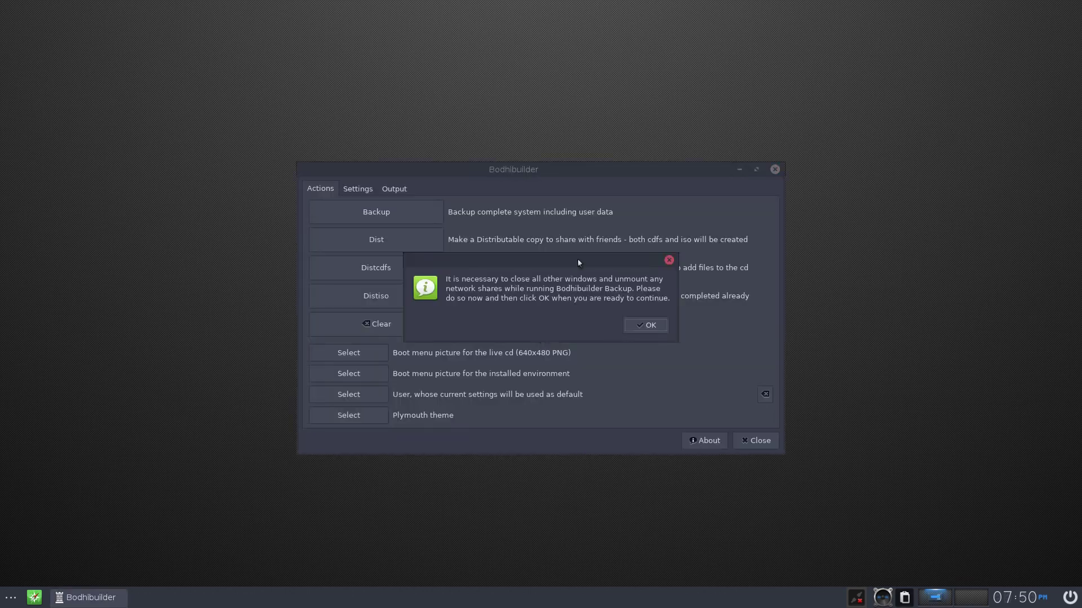
left_click(646, 325)
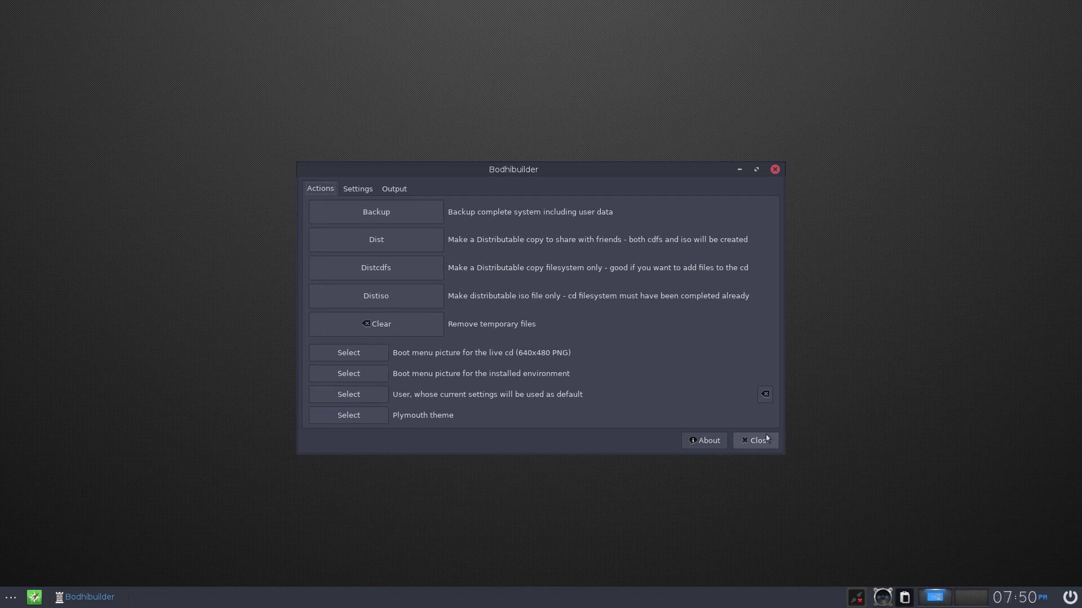
- Review Bodhibuilder's Settings and Output pages and close the program
left_click(357, 189)
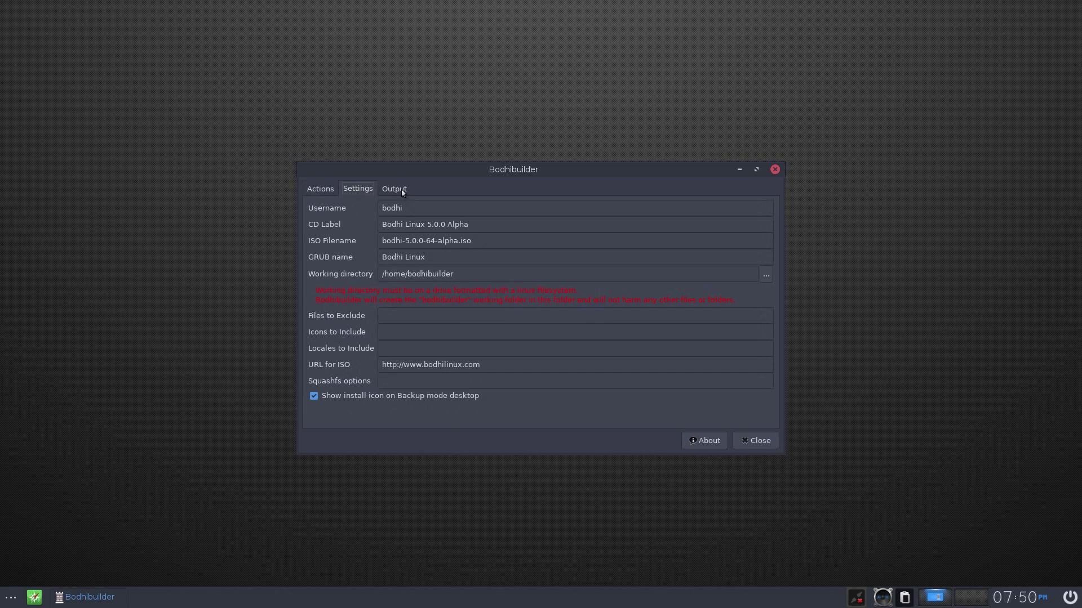
left_click(398, 189)
left_click(761, 447)
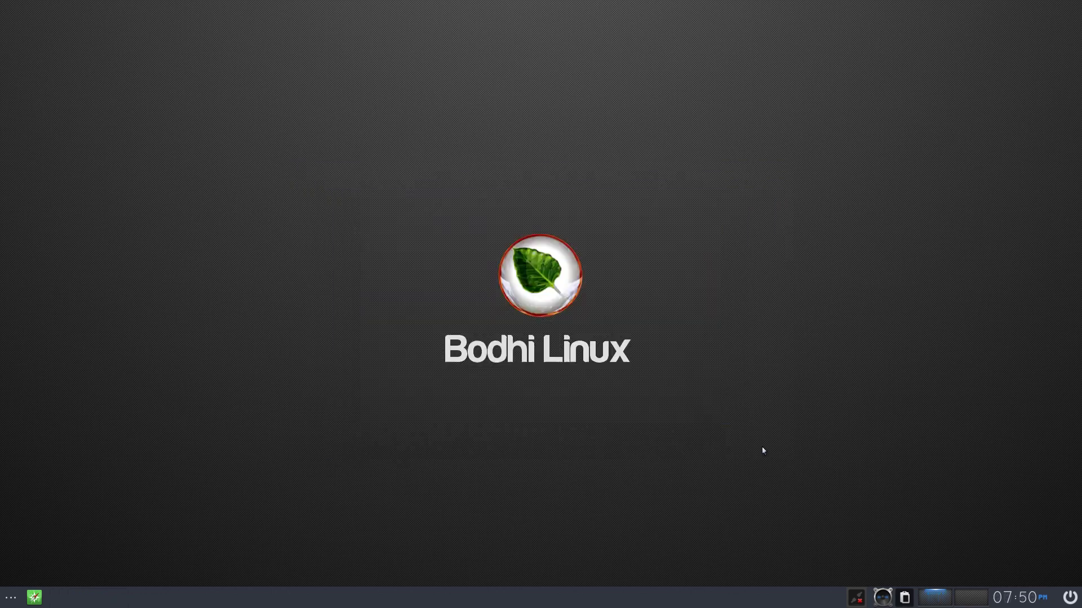
- Look through the desktop's settings entries, application categories and system power options
left_click(8, 596)
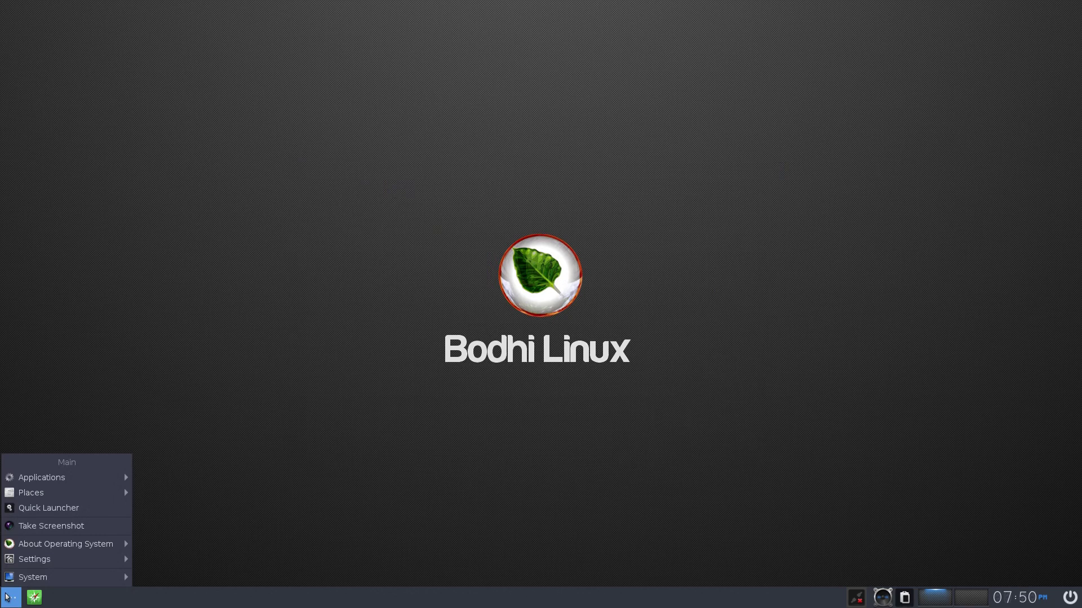
mouse_move(29, 559)
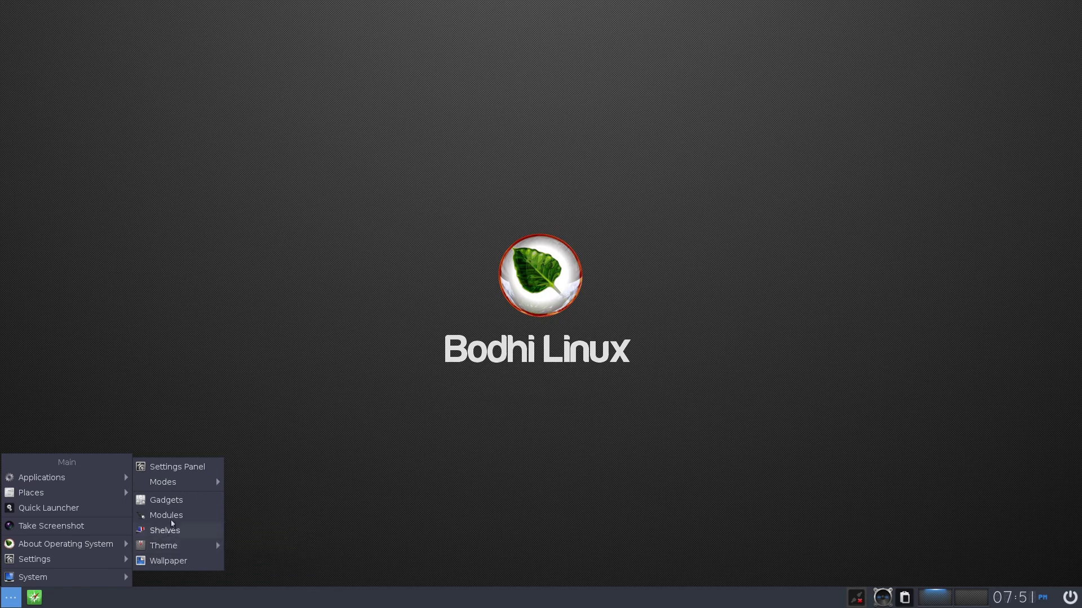
mouse_move(51, 581)
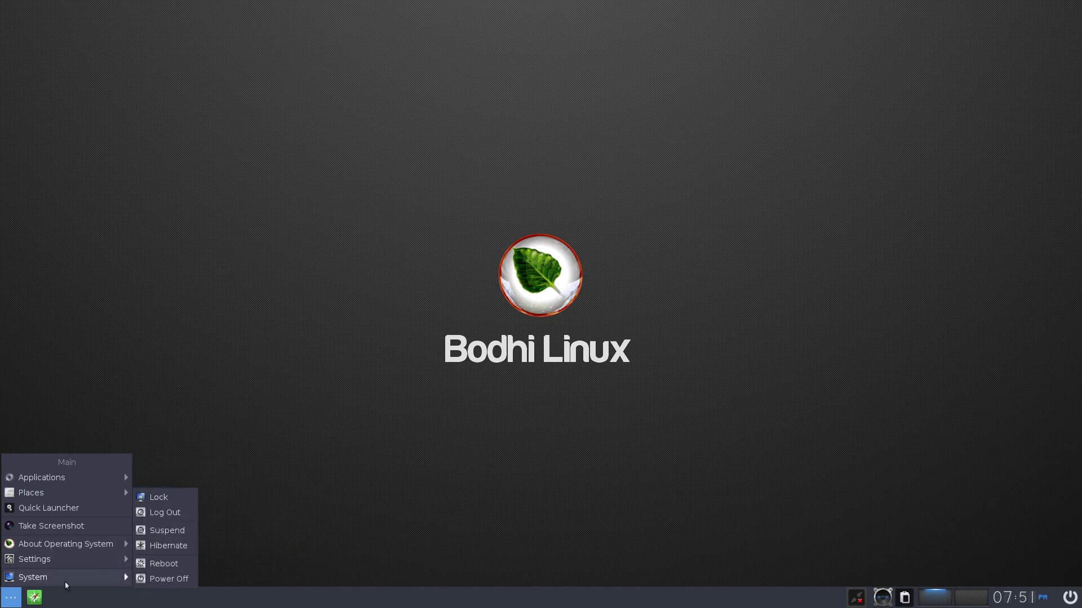
mouse_move(68, 551)
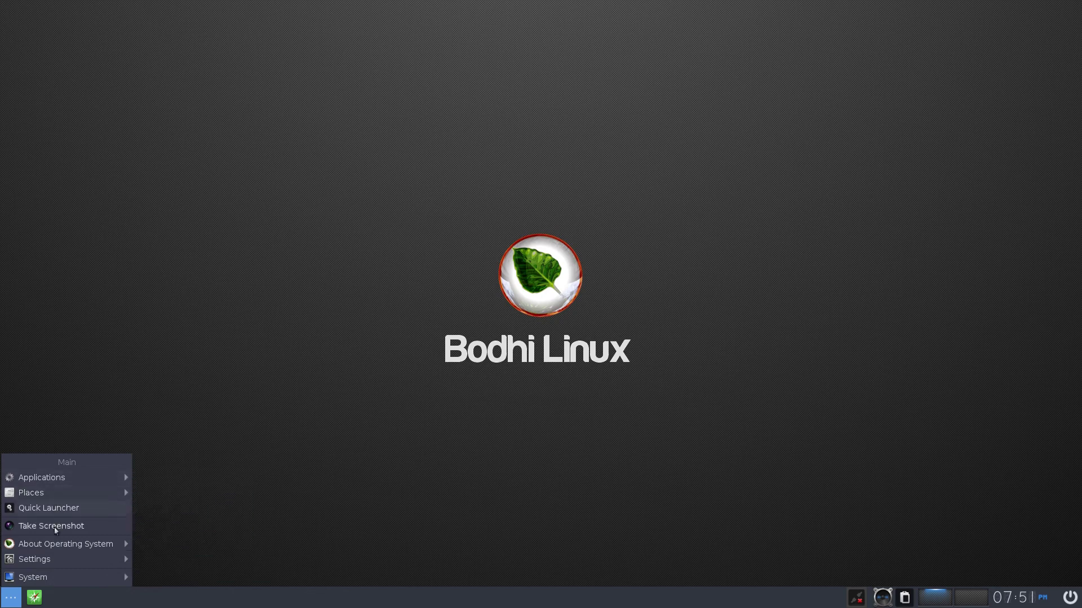
mouse_move(54, 496)
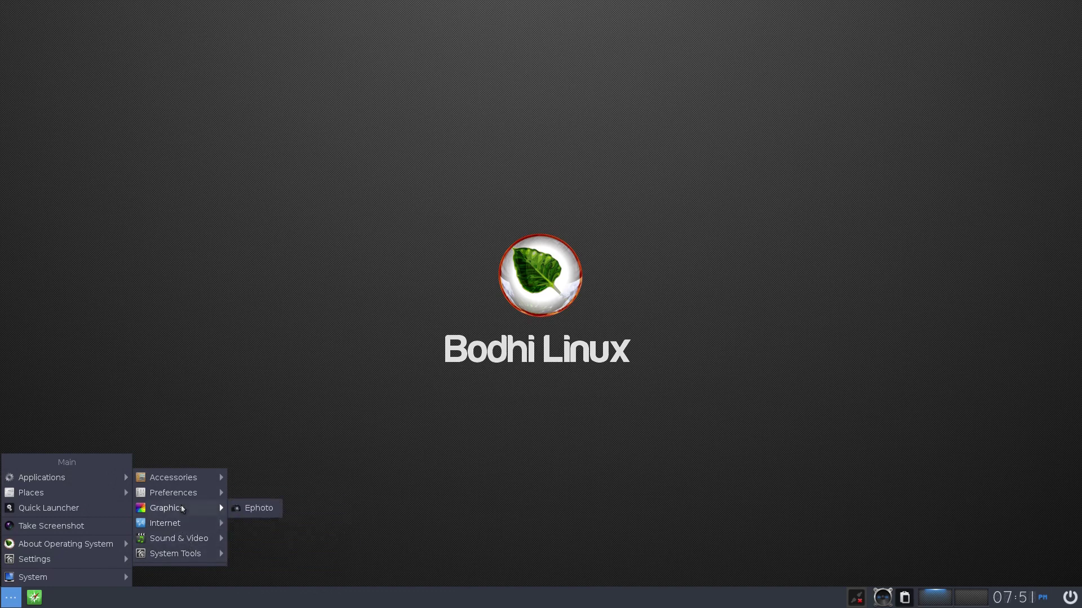
mouse_move(186, 496)
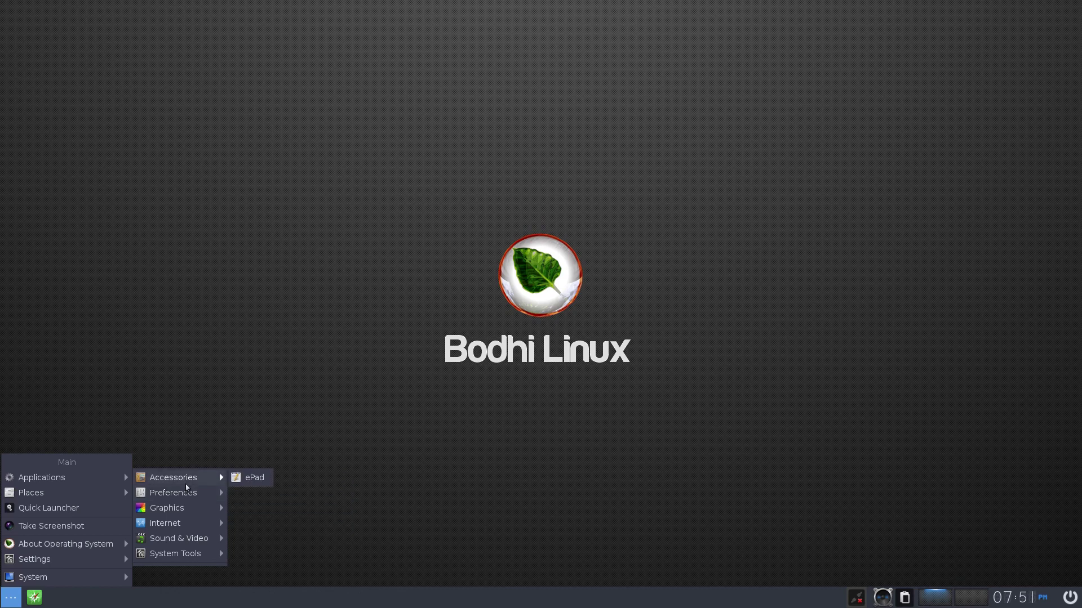
mouse_move(106, 580)
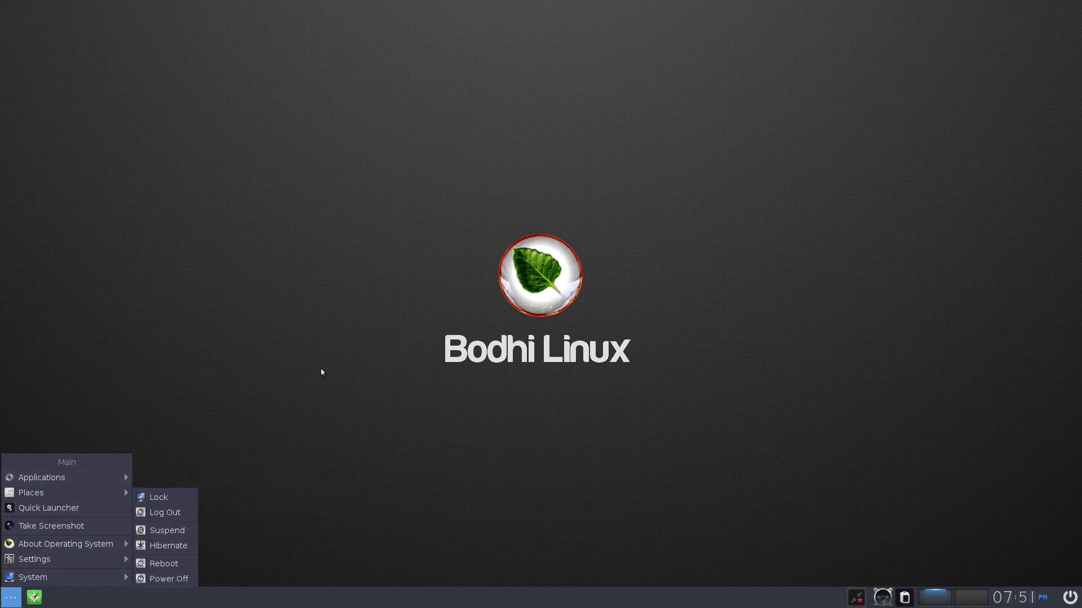
- Check the options of the volume mixer gadget on the shelf and dismiss them
left_click(883, 600)
right_click(883, 600)
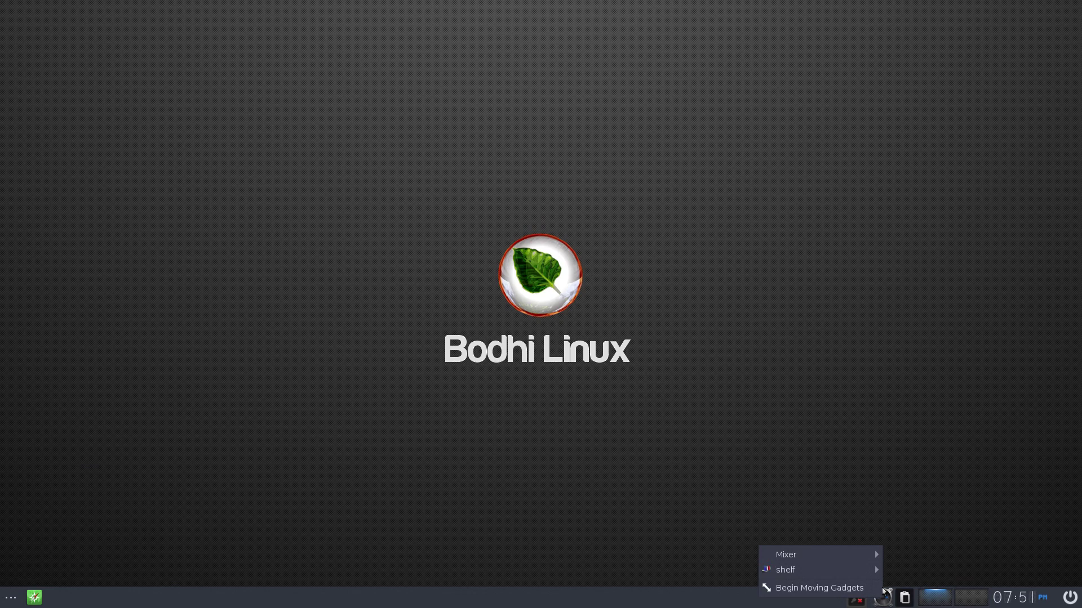
left_click(897, 572)
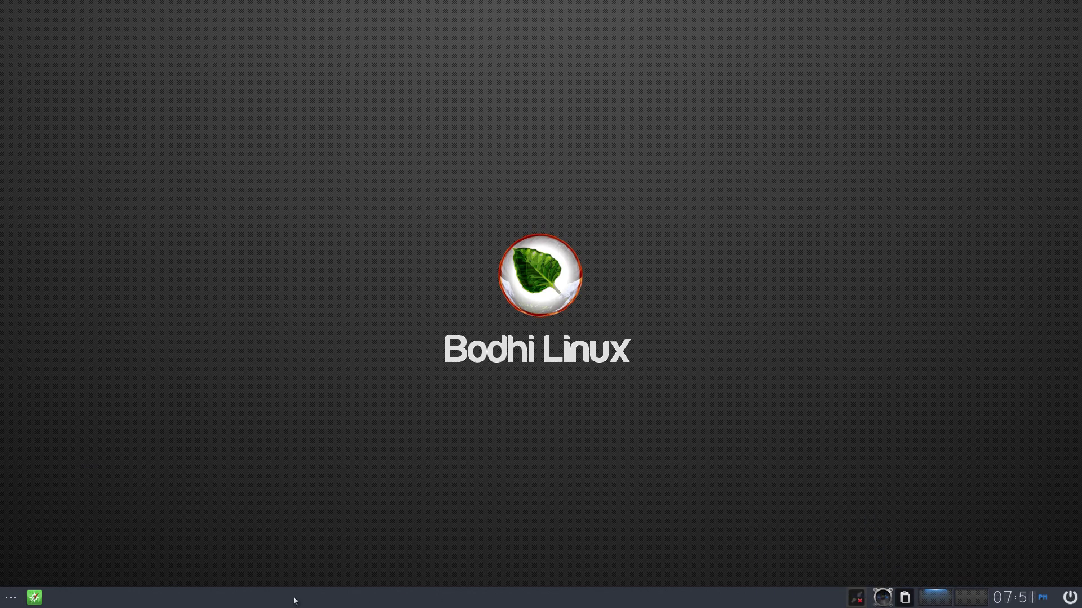
- Open the Terminology terminal, check memory usage with free and try to run htop
left_click(10, 597)
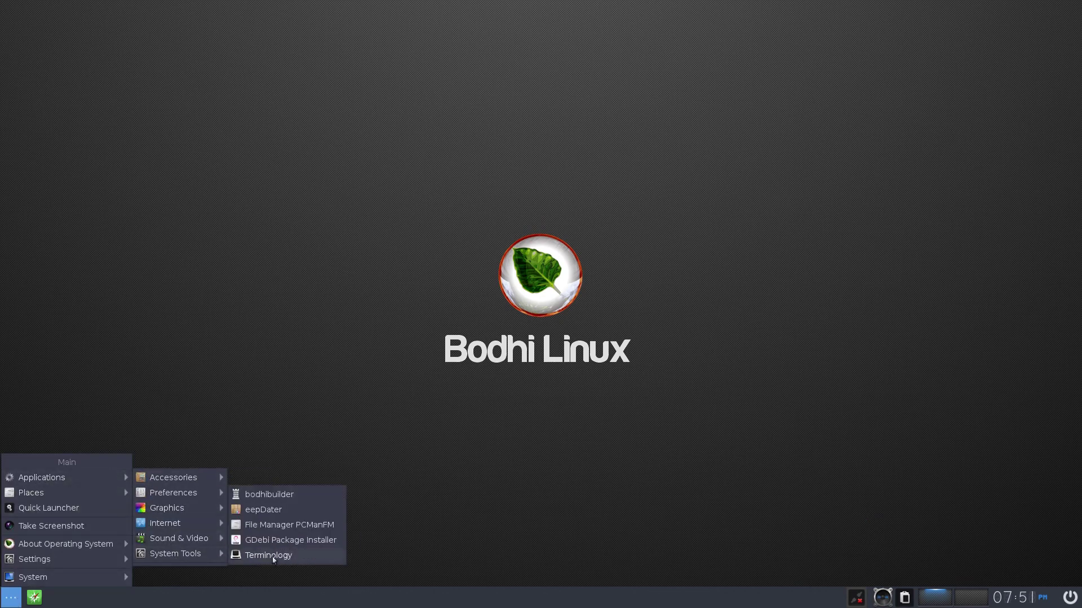
left_click(268, 555)
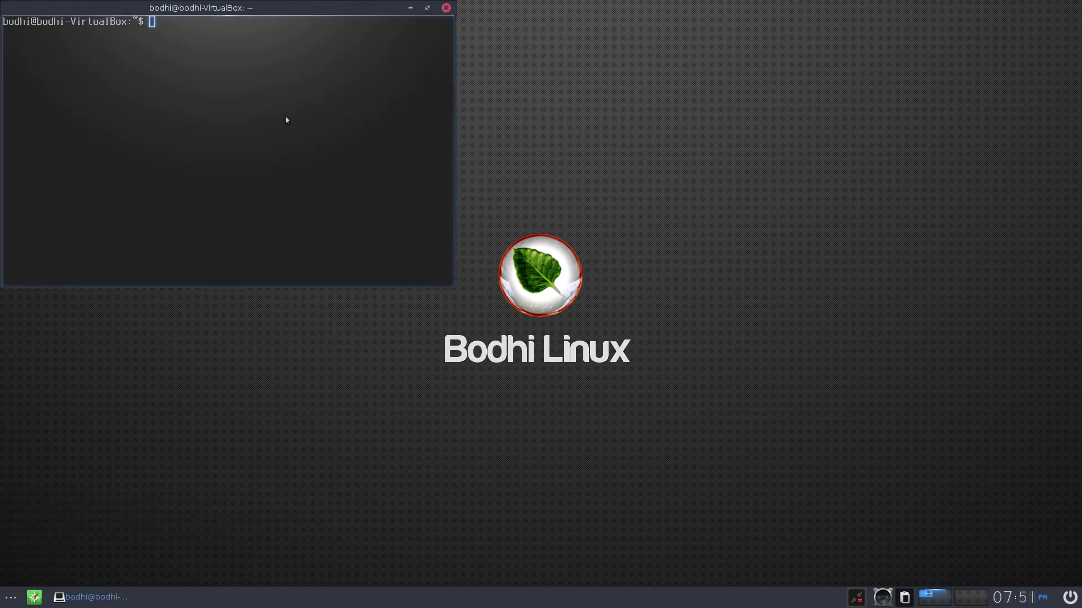
type("free")
key("Return")
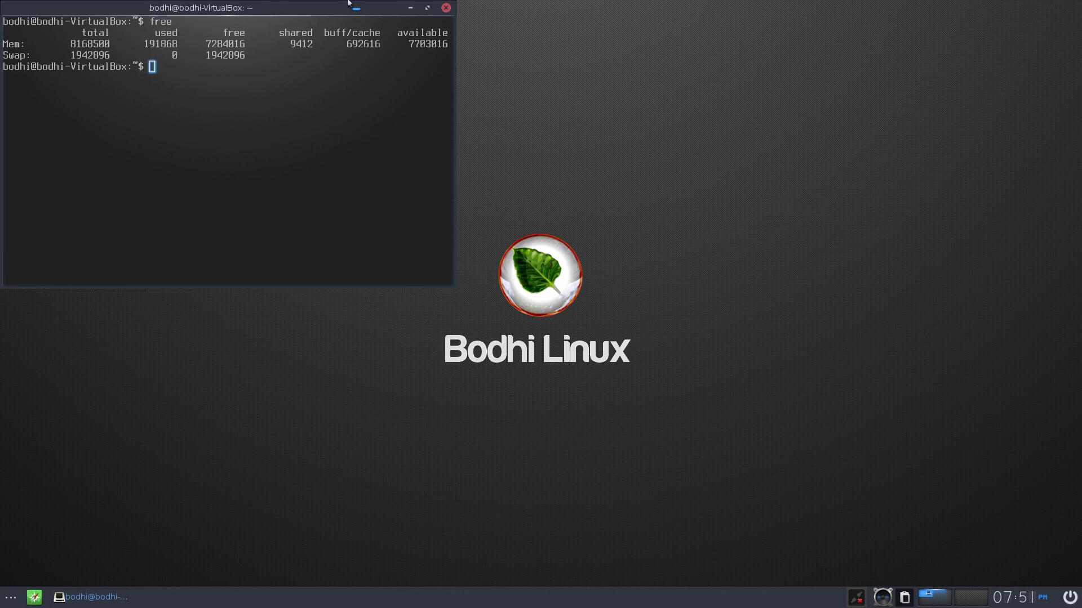
type("htop")
key("Return")
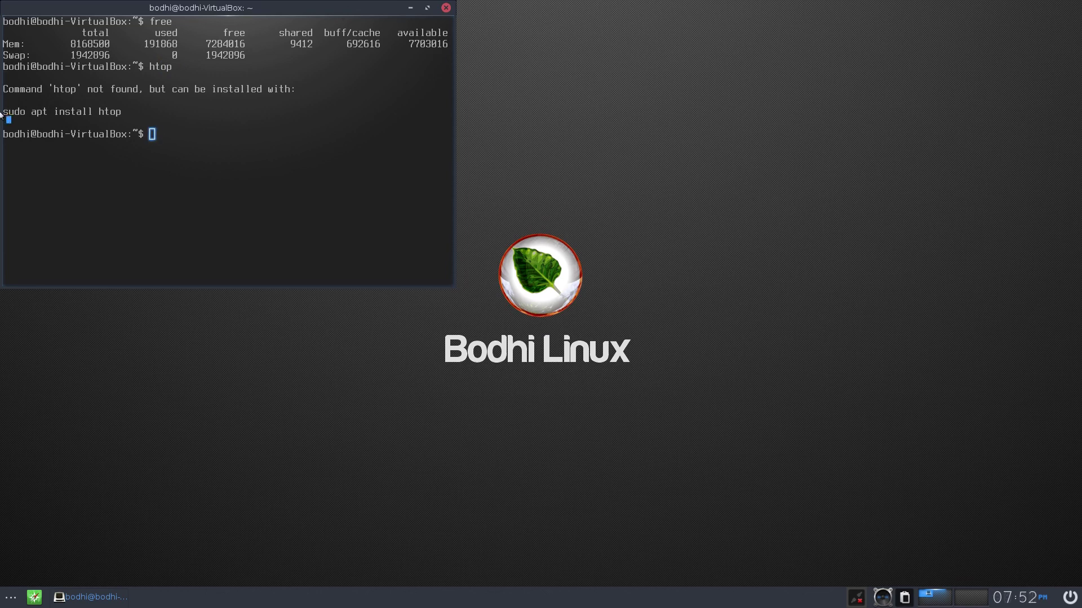
- Copy the suggested command sudo apt install htop to the prompt, install htop with the account password and start it
left_click_drag(5, 114, 119, 114)
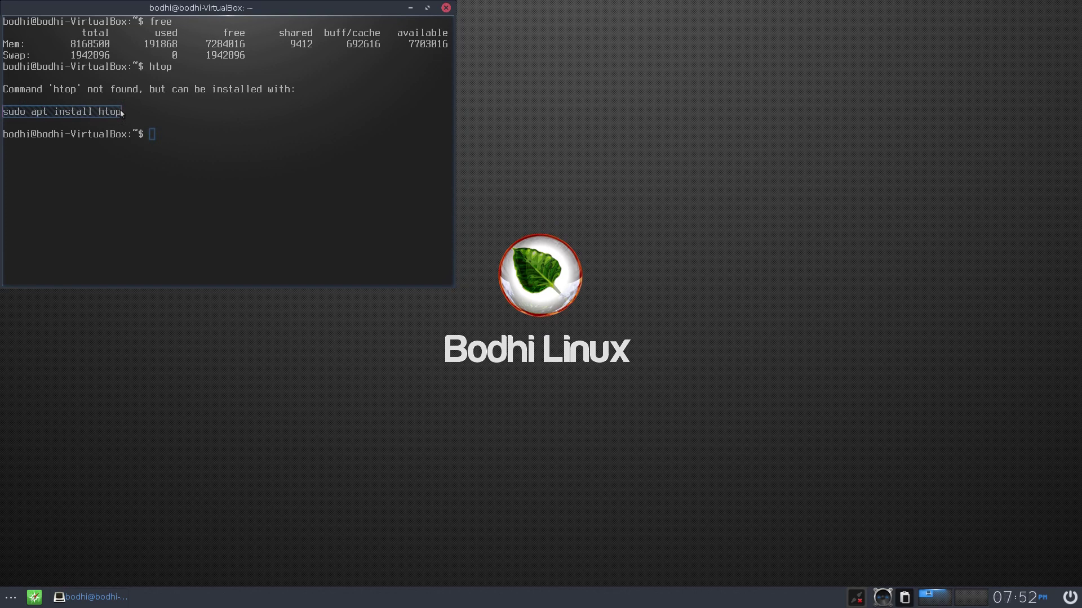
right_click(114, 116)
left_click(114, 79)
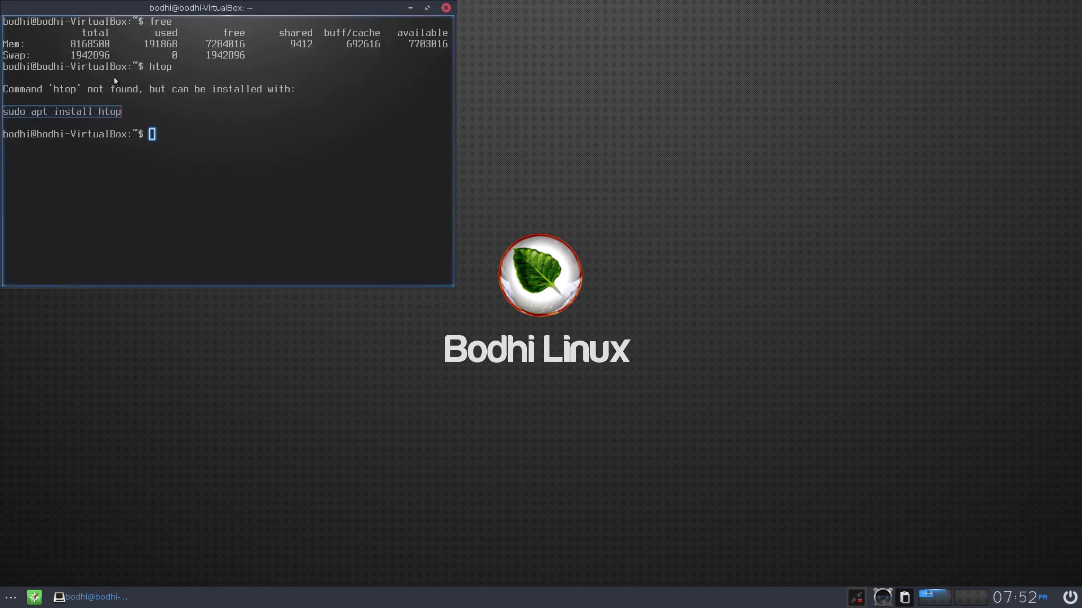
right_click(165, 135)
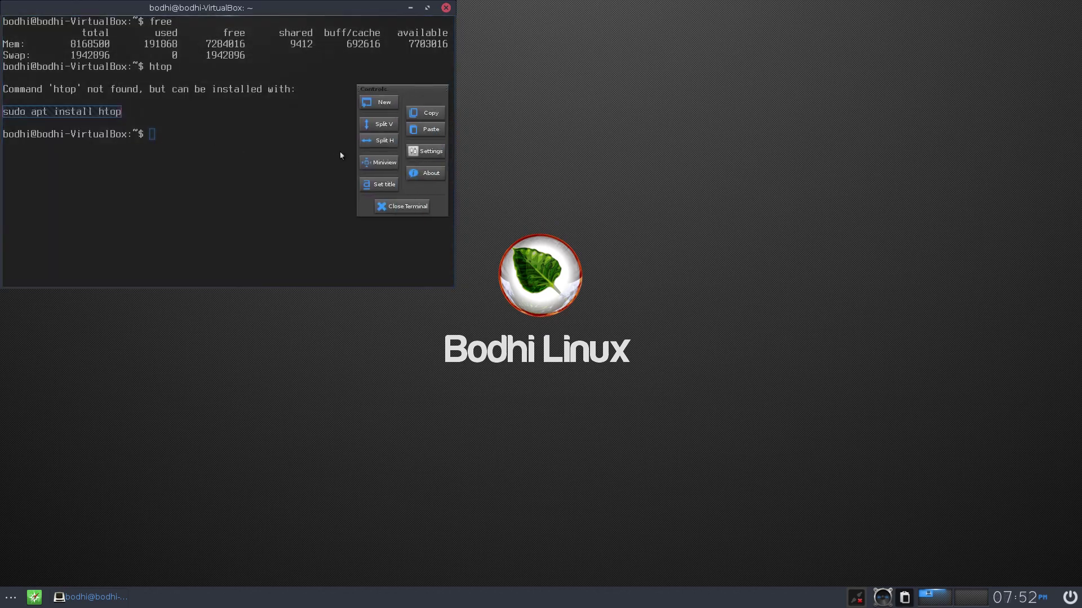
left_click(432, 129)
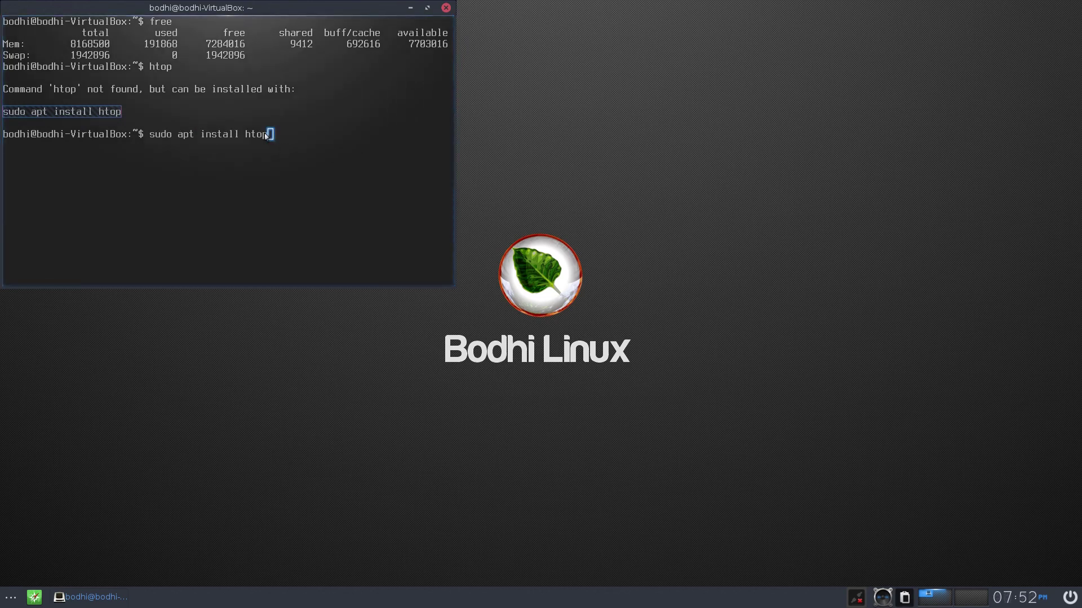
key("Return")
key("Return")
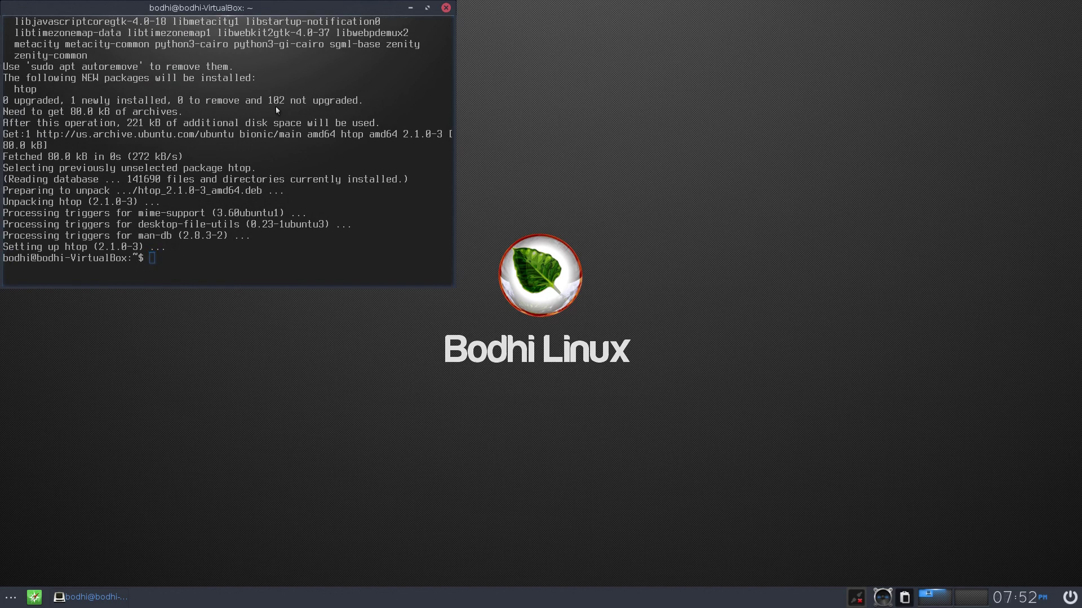
type("htop")
key("Return")
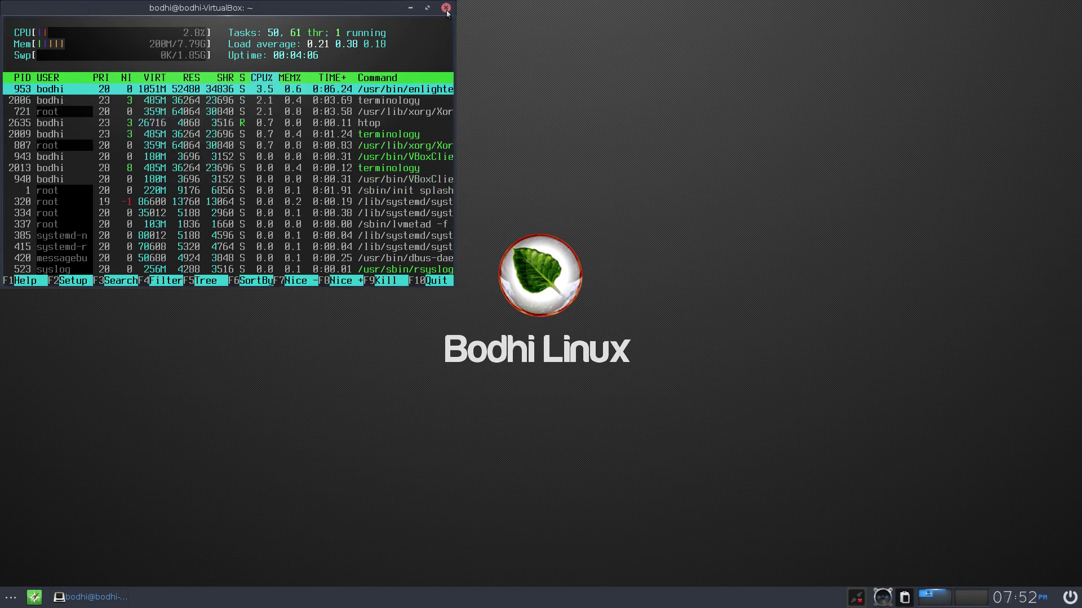
- Launch Htop from the System Tools applications in its own window and close the first terminal
left_click(11, 598)
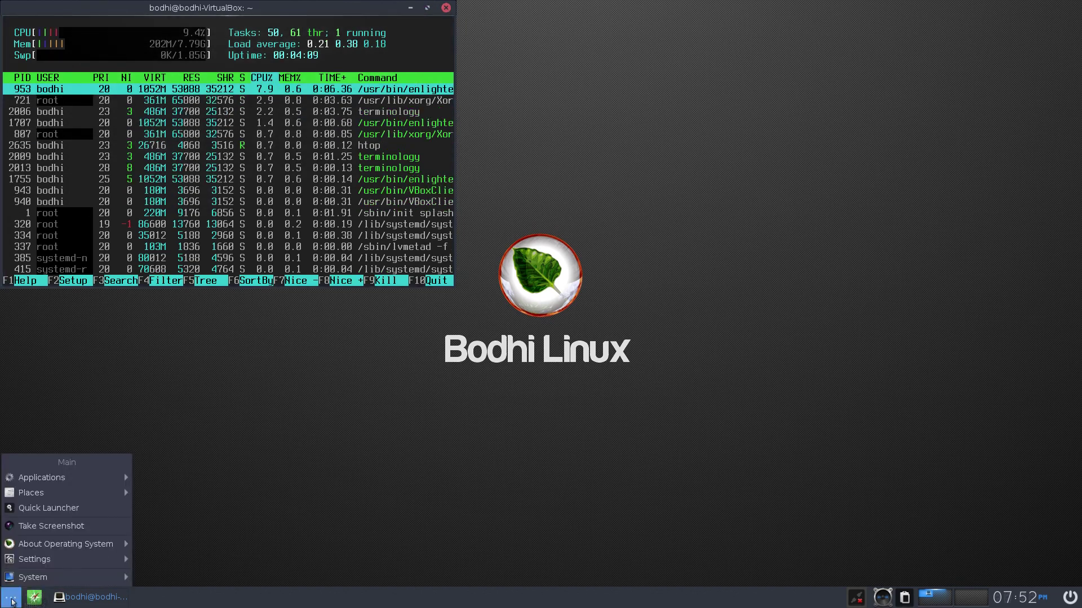
mouse_move(35, 483)
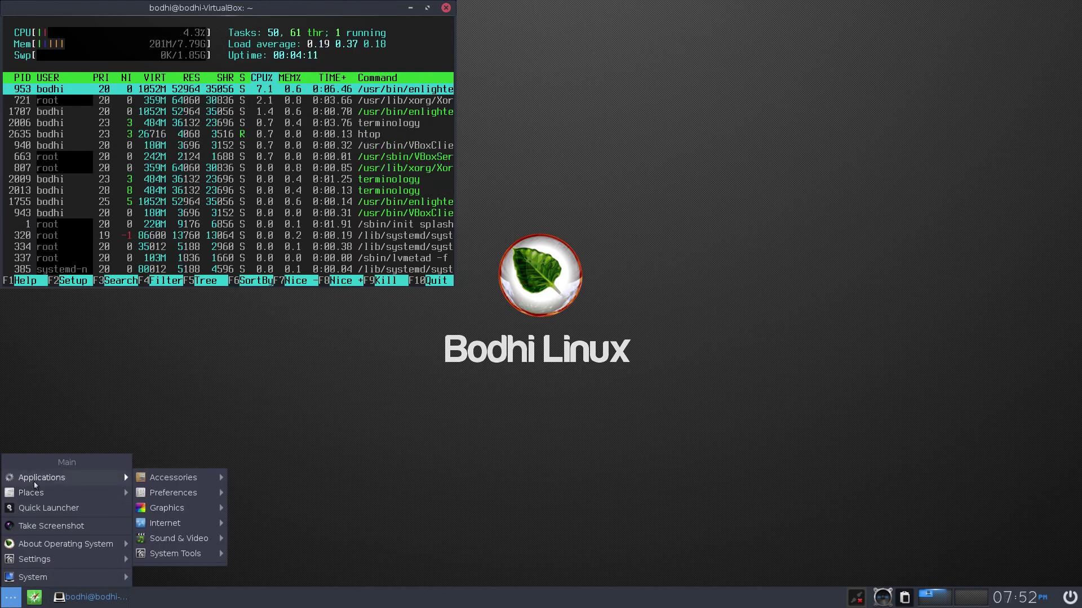
mouse_move(190, 554)
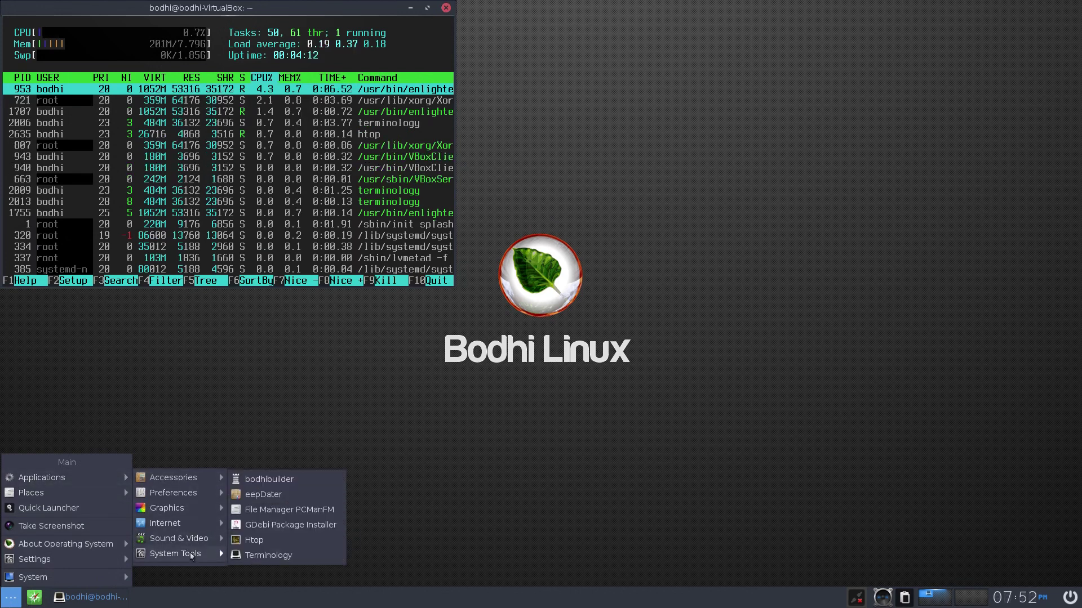
left_click(254, 541)
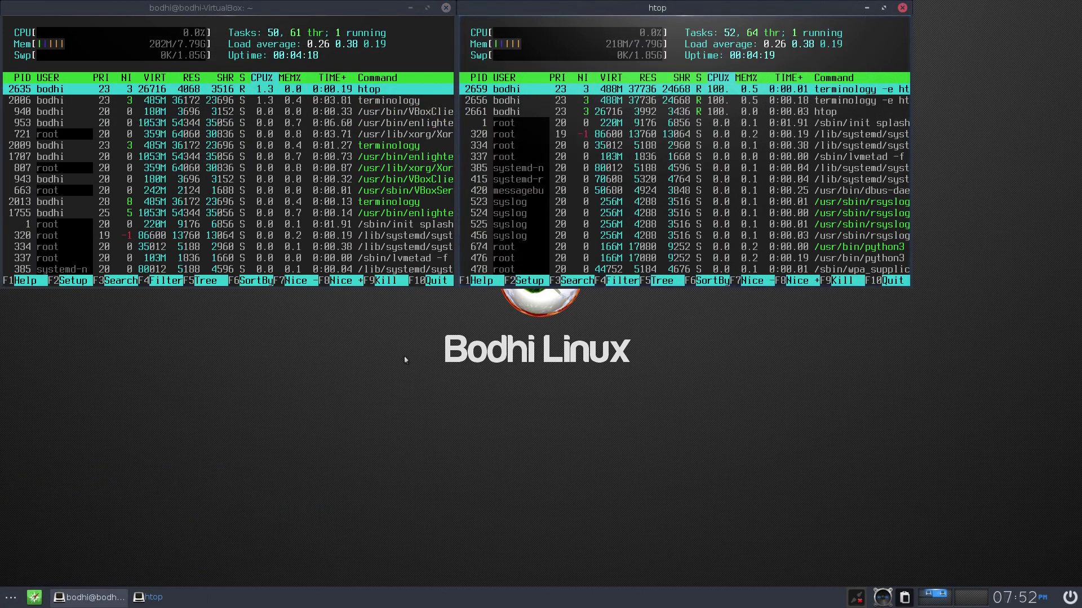
left_click(445, 7)
- Look through the installed applications under System Tools, Sound & Video, Internet and Graphics
left_click(11, 597)
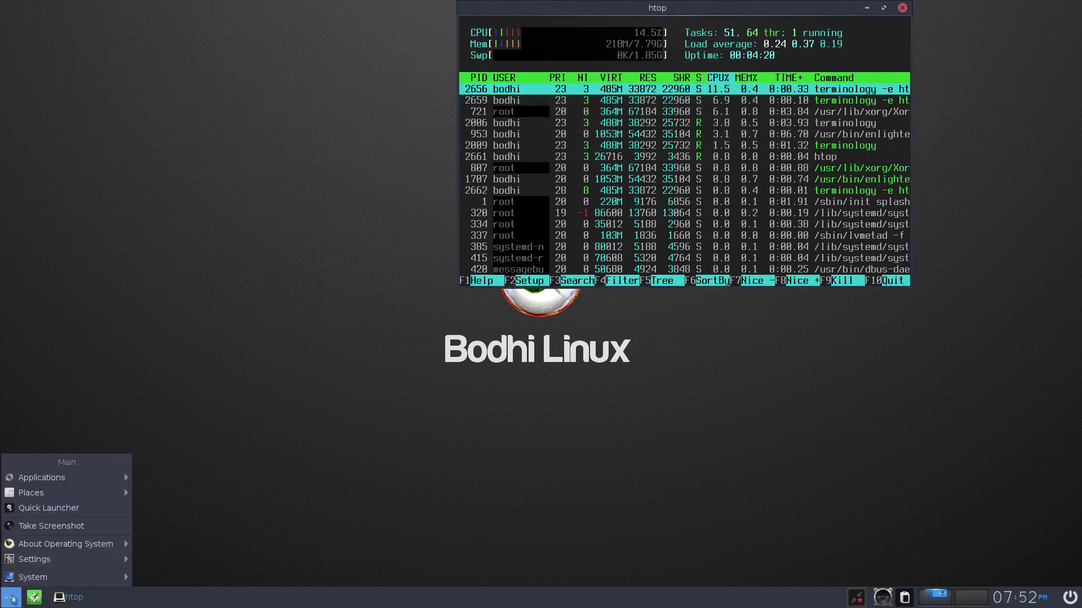
mouse_move(85, 477)
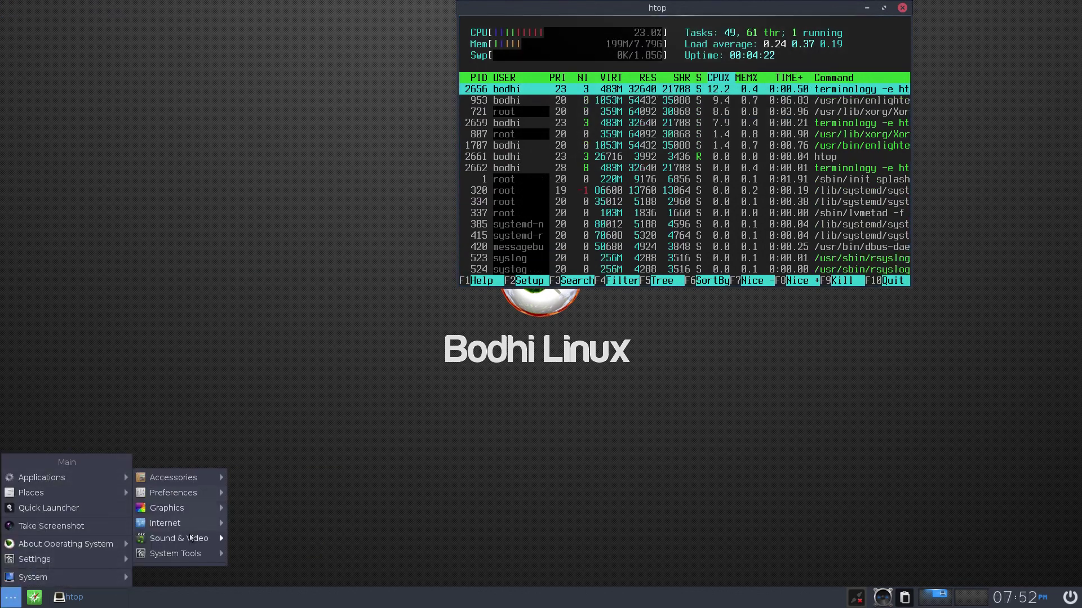
mouse_move(175, 553)
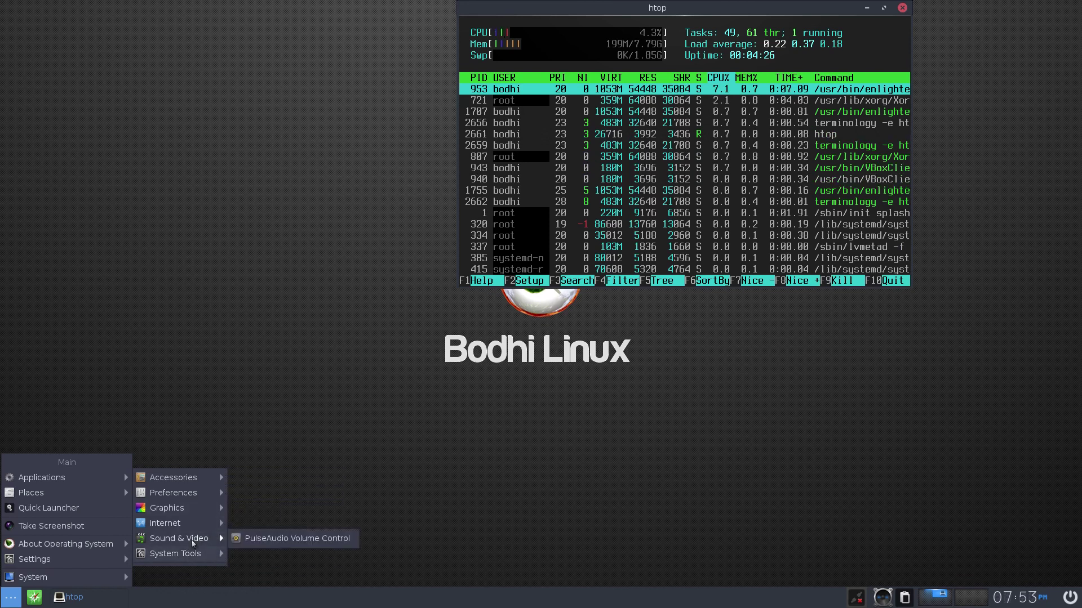
mouse_move(180, 526)
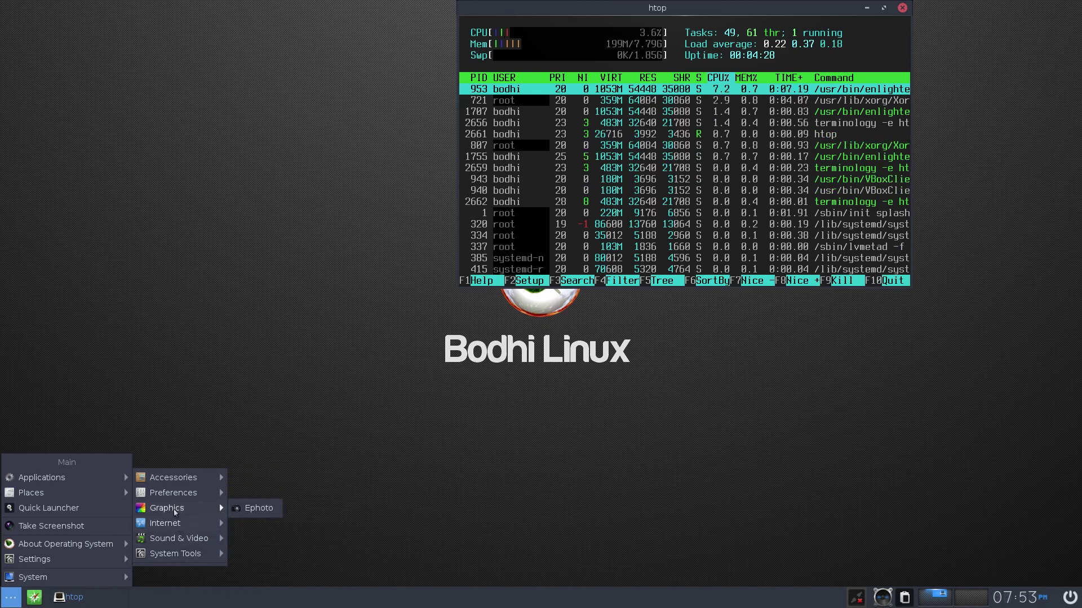
left_click(247, 308)
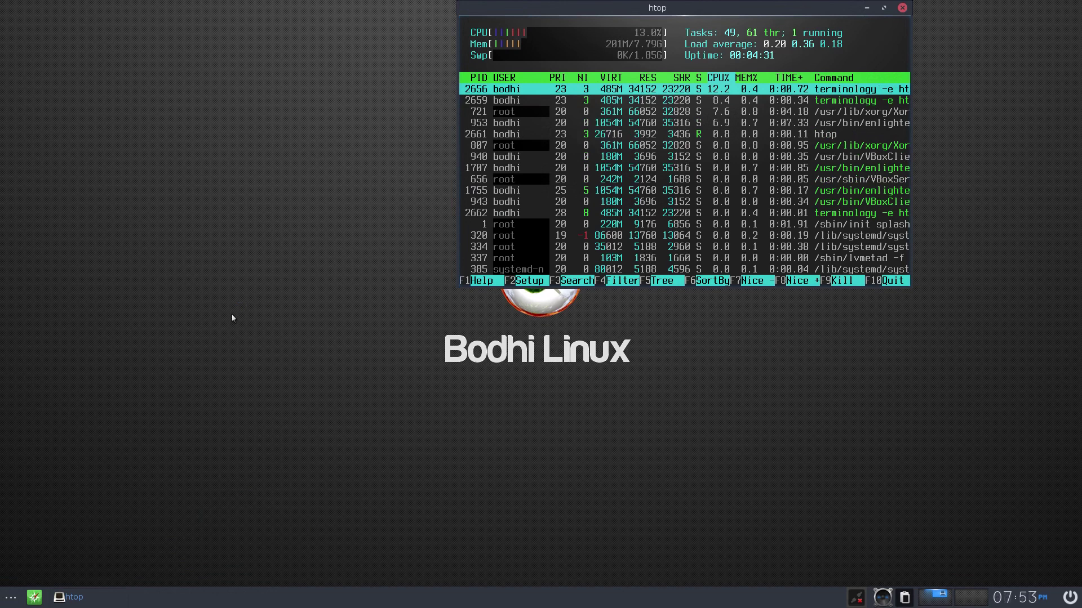